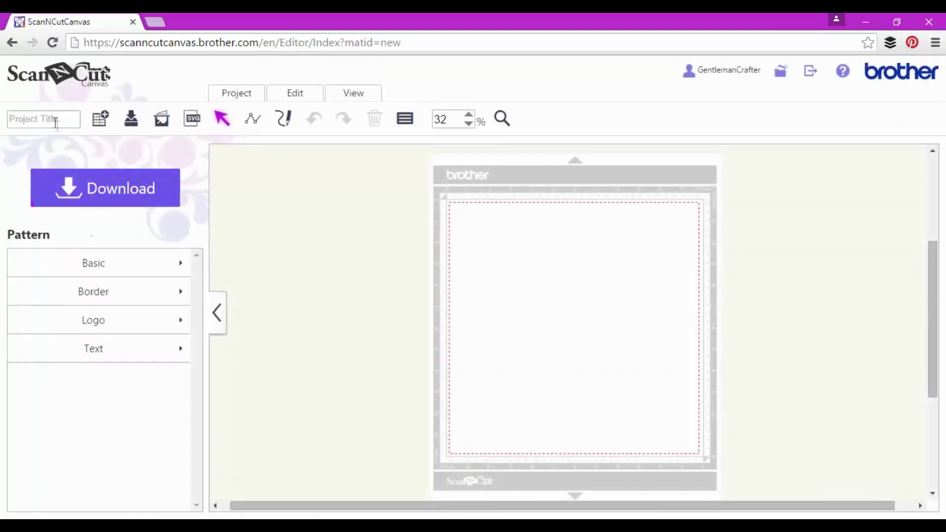
# Step: Enter 'Welded Words' as the new project's title
pyautogui.click(55, 123)
pyautogui.write('Welded Words')
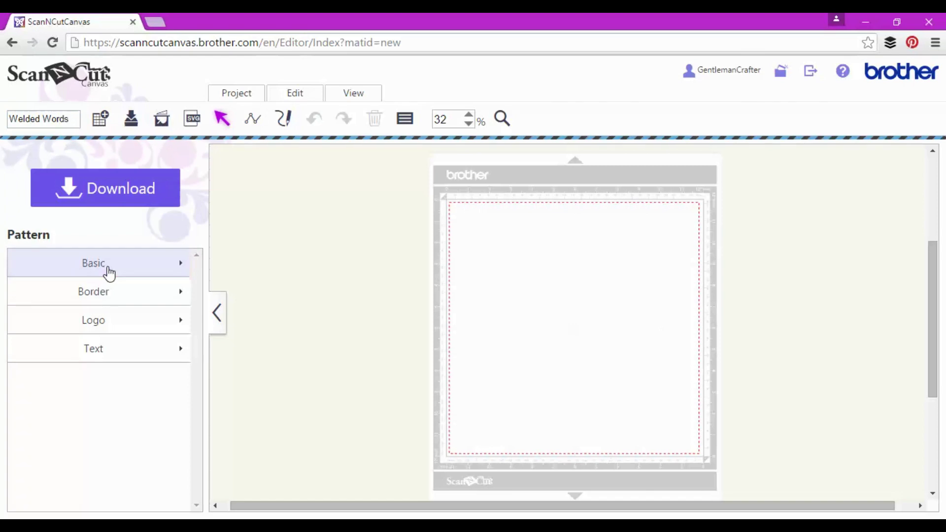
# Step: Add a square and resize it to a 5 × 10 in card with aspect ratio unlocked
pyautogui.click(107, 271)
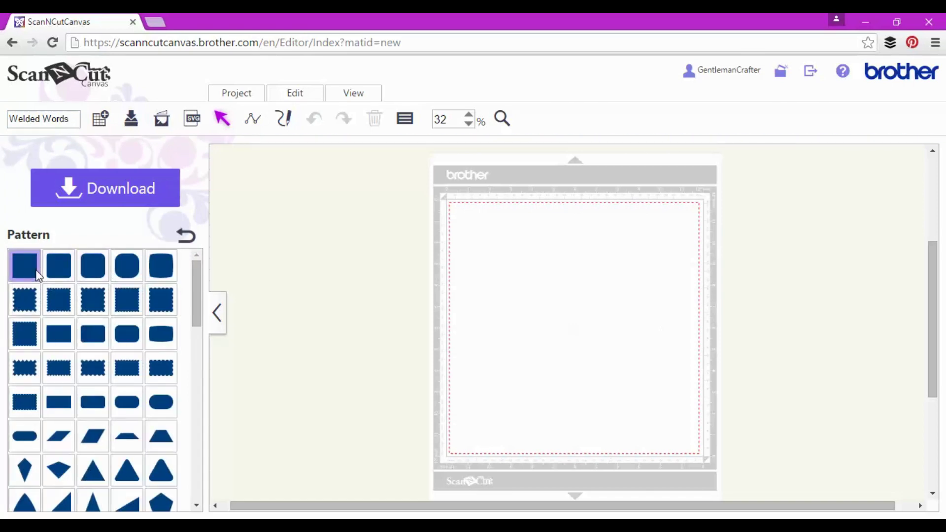
pyautogui.moveTo(38, 276); pyautogui.dragTo(522, 255)
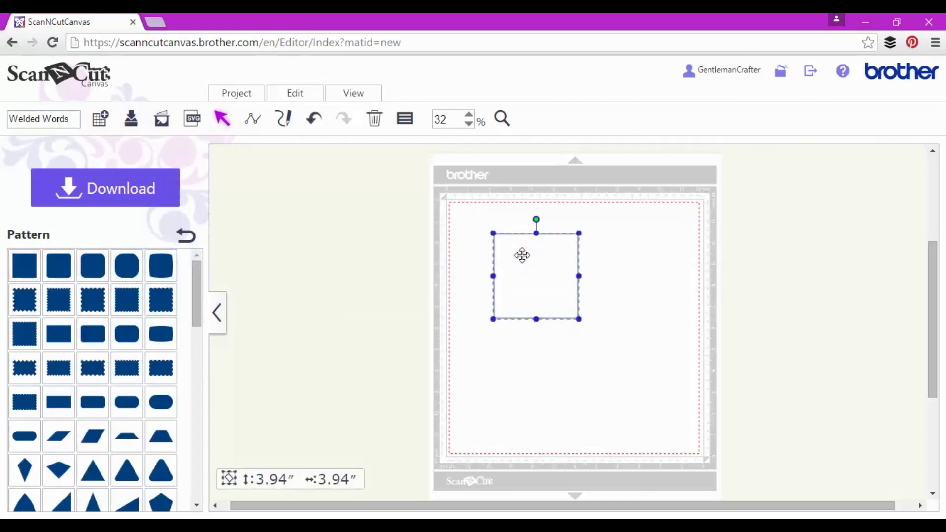
pyautogui.click(406, 121)
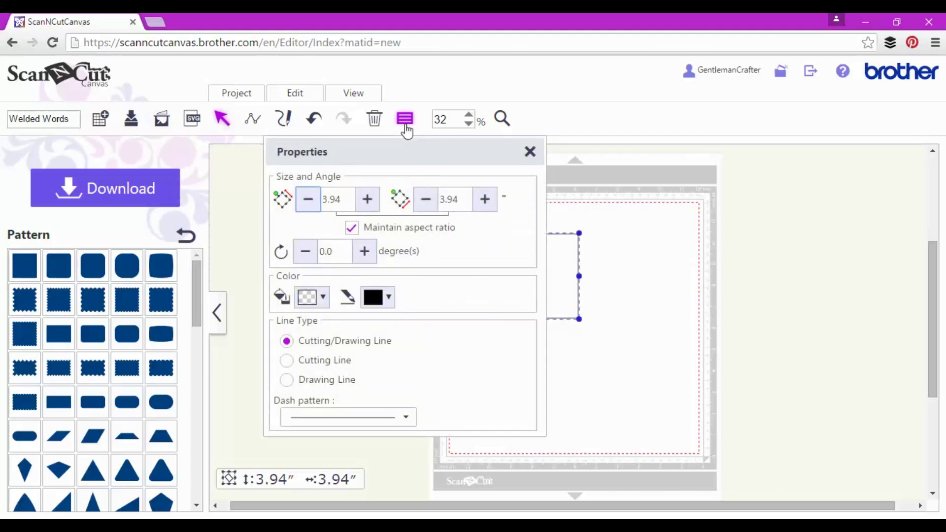
pyautogui.moveTo(357, 158); pyautogui.dragTo(271, 159)
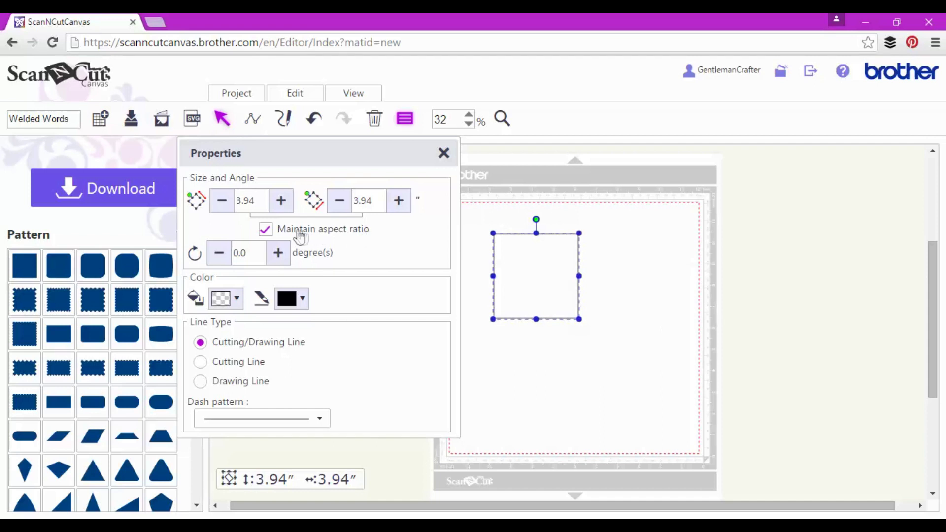
pyautogui.click(267, 229)
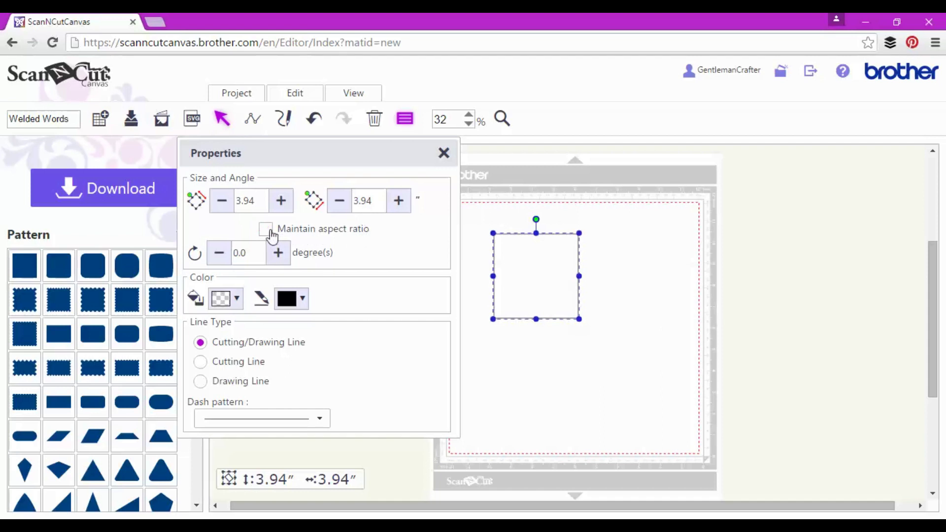
pyautogui.doubleClick(262, 205)
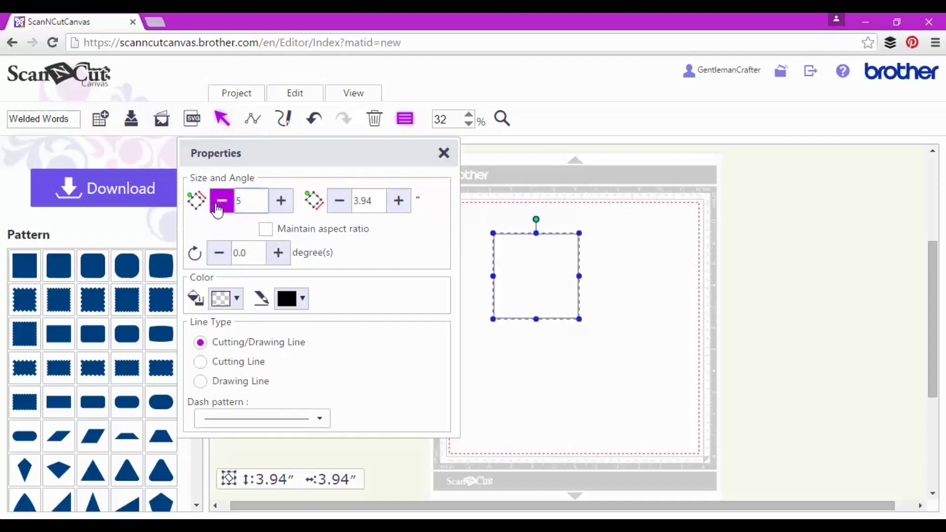
pyautogui.press('Return')
pyautogui.press('Tab')
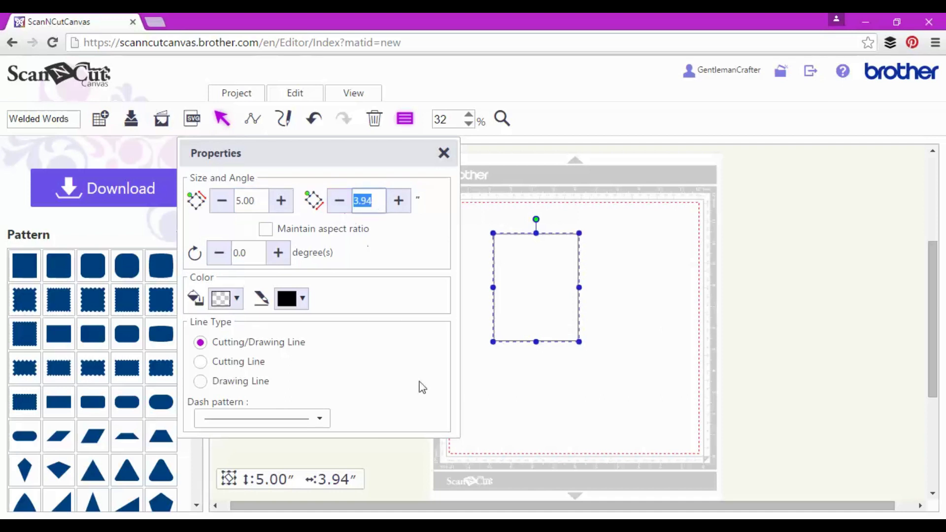
pyautogui.write('10')
pyautogui.press('Return')
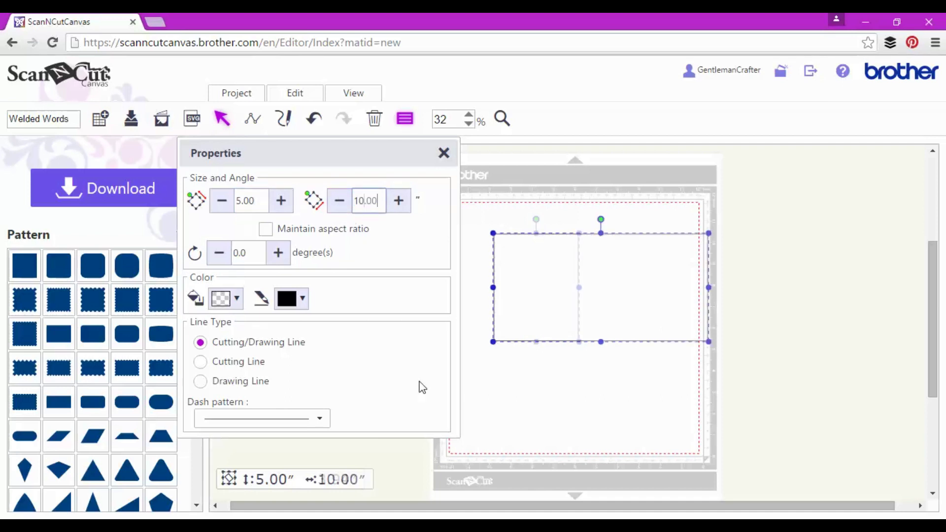
pyautogui.click(444, 152)
# Step: Add a second square and set it to 5 × 5 in
pyautogui.moveTo(28, 282); pyautogui.dragTo(482, 373)
pyautogui.click(422, 228)
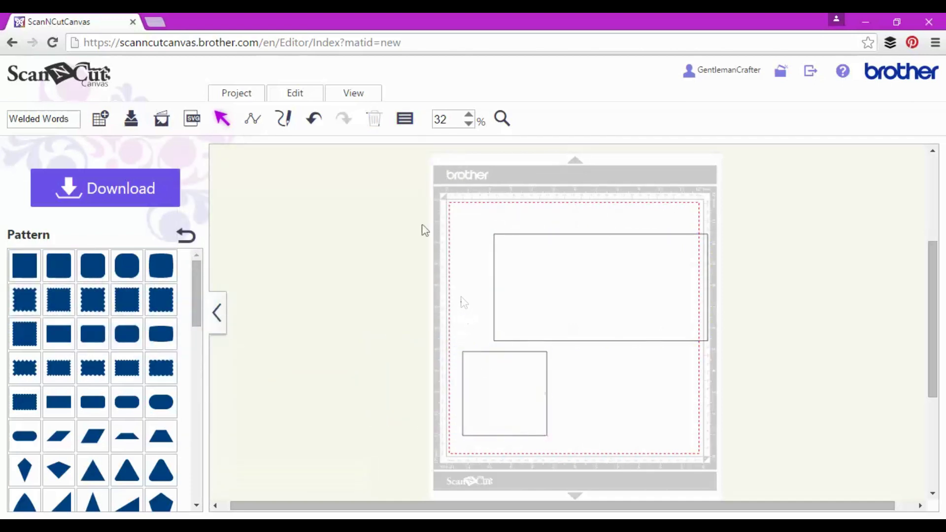
pyautogui.click(503, 373)
pyautogui.click(405, 118)
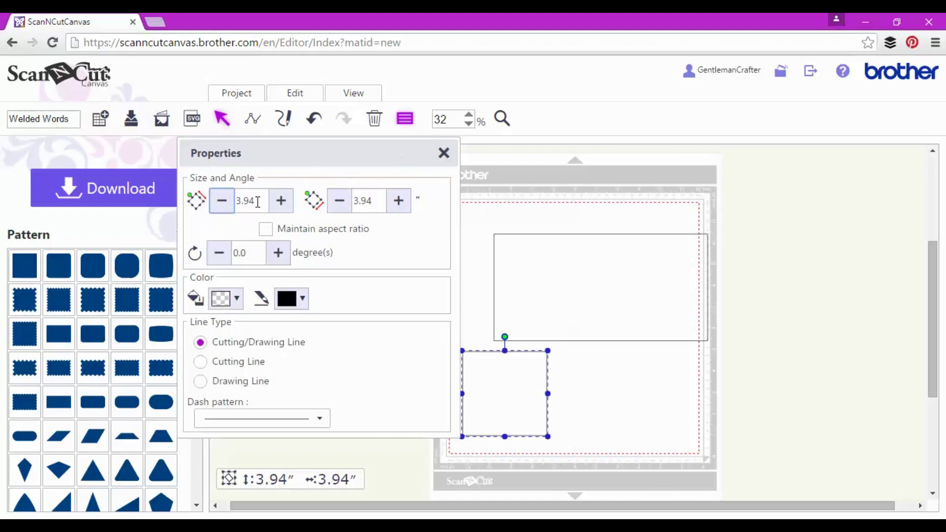
pyautogui.click(221, 204)
pyautogui.press('Tab')
pyautogui.press('Tab')
pyautogui.press('Tab')
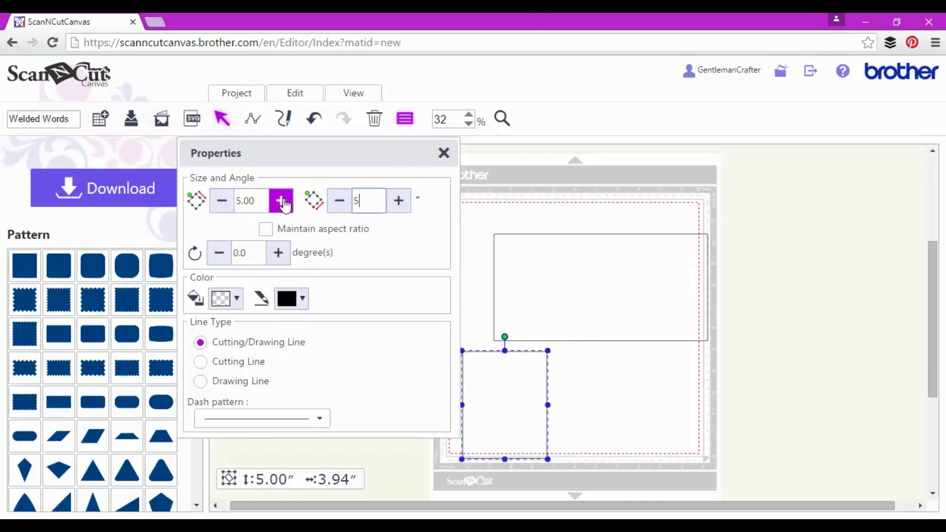
pyautogui.press('Tab')
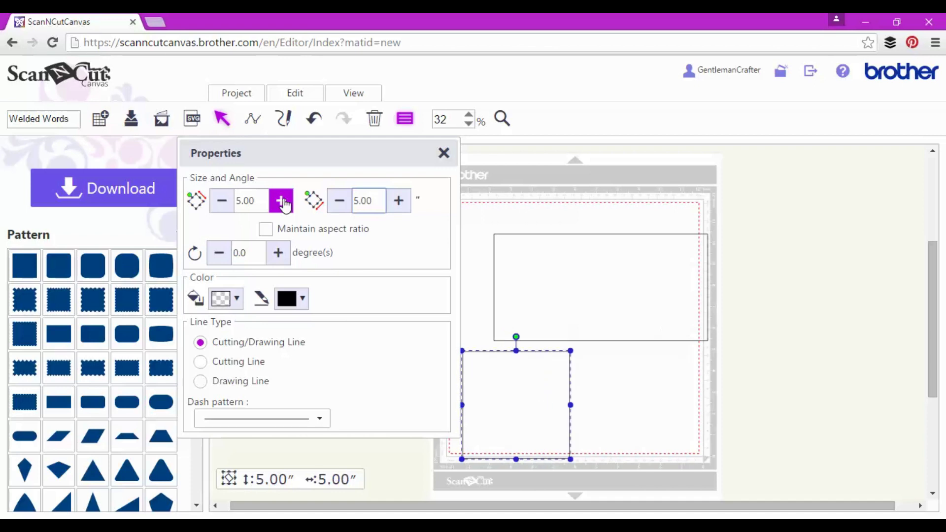
pyautogui.click(443, 154)
pyautogui.click(512, 290)
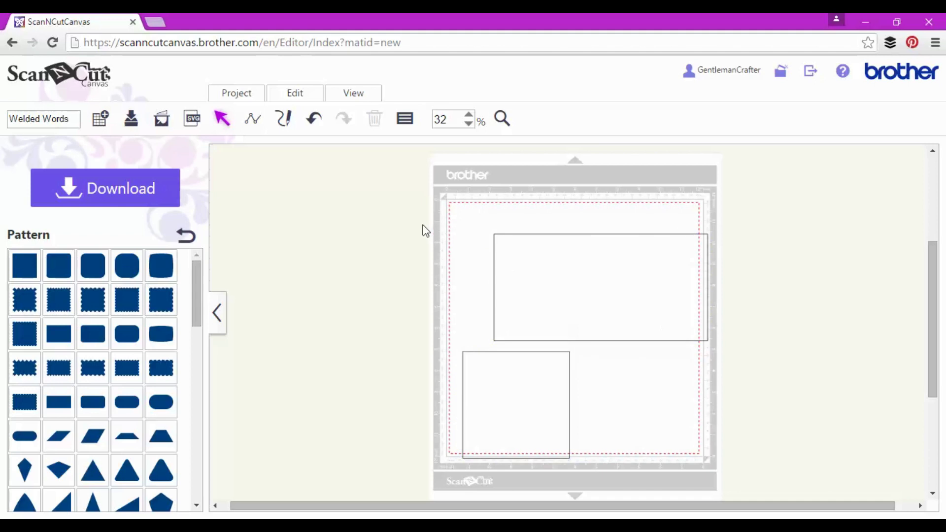
# Step: Align the square's centre and right edge to the card, then select the square
pyautogui.moveTo(422, 227); pyautogui.dragTo(513, 386)
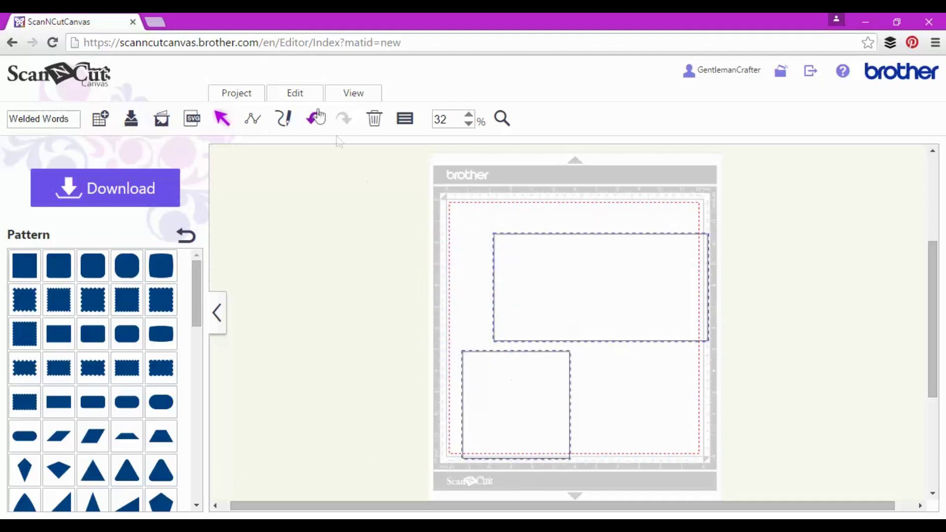
pyautogui.click(306, 92)
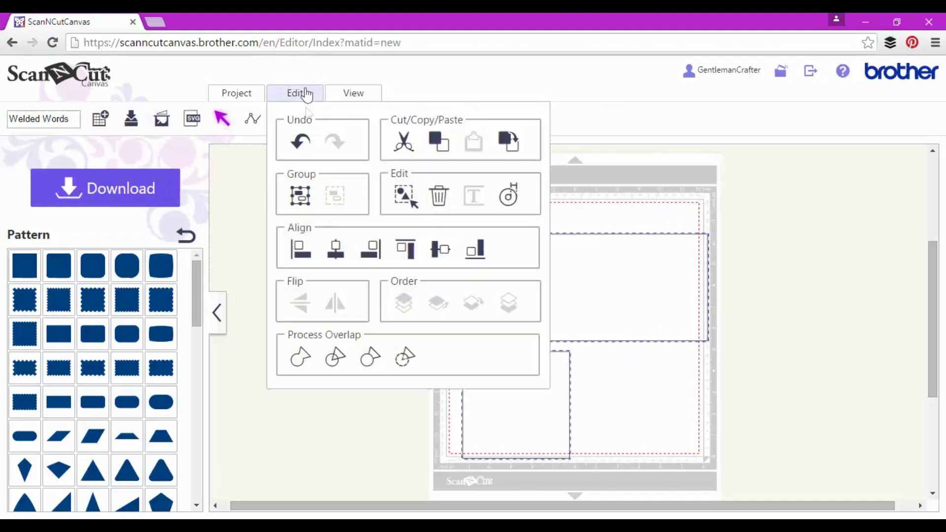
pyautogui.click(440, 253)
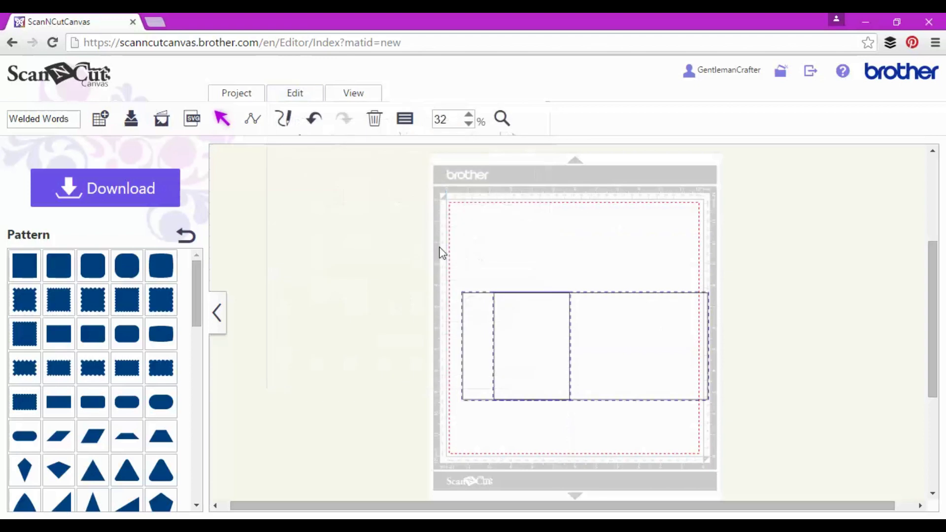
pyautogui.click(303, 96)
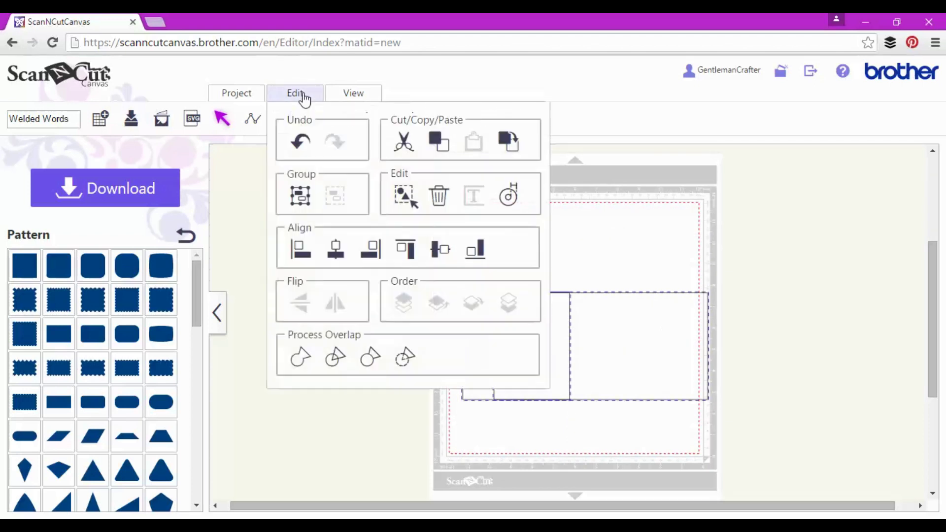
pyautogui.click(372, 249)
pyautogui.moveTo(551, 331); pyautogui.dragTo(529, 319)
pyautogui.click(503, 118)
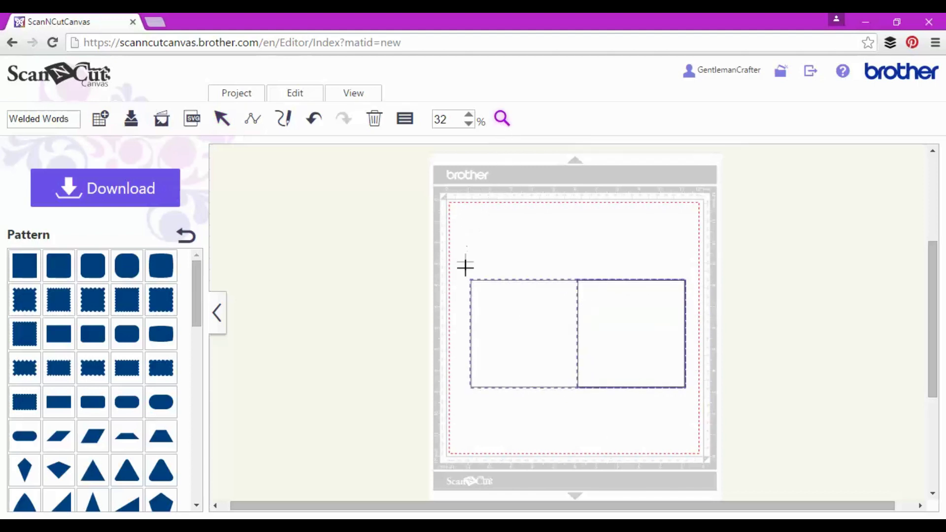
pyautogui.moveTo(463, 275); pyautogui.dragTo(690, 394)
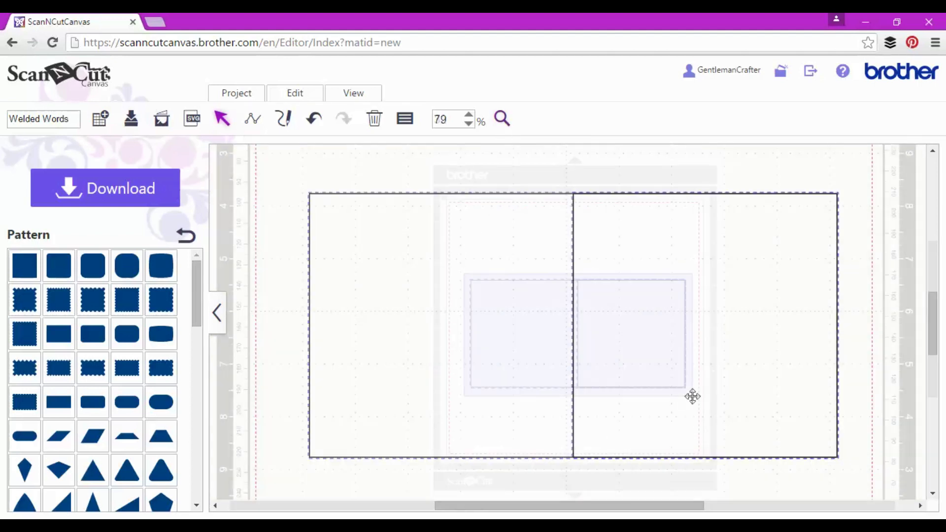
pyautogui.click(217, 314)
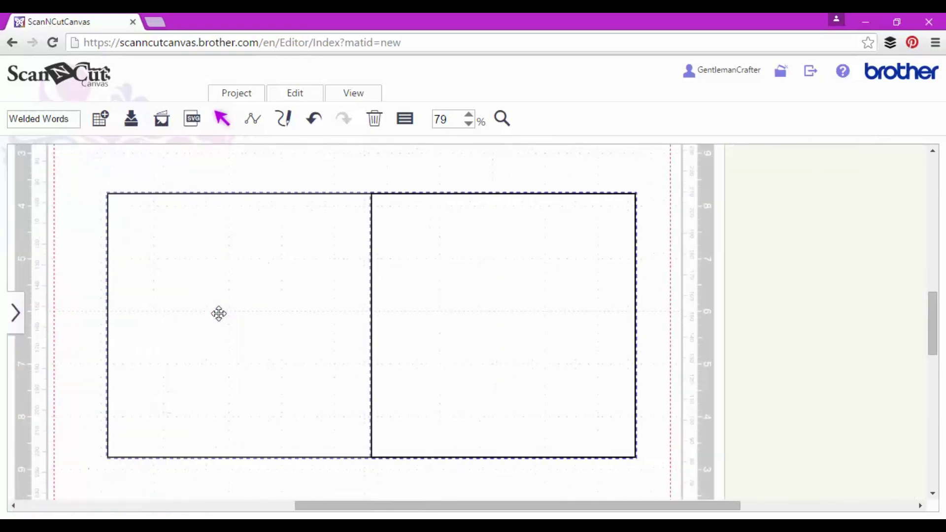
pyautogui.click(484, 181)
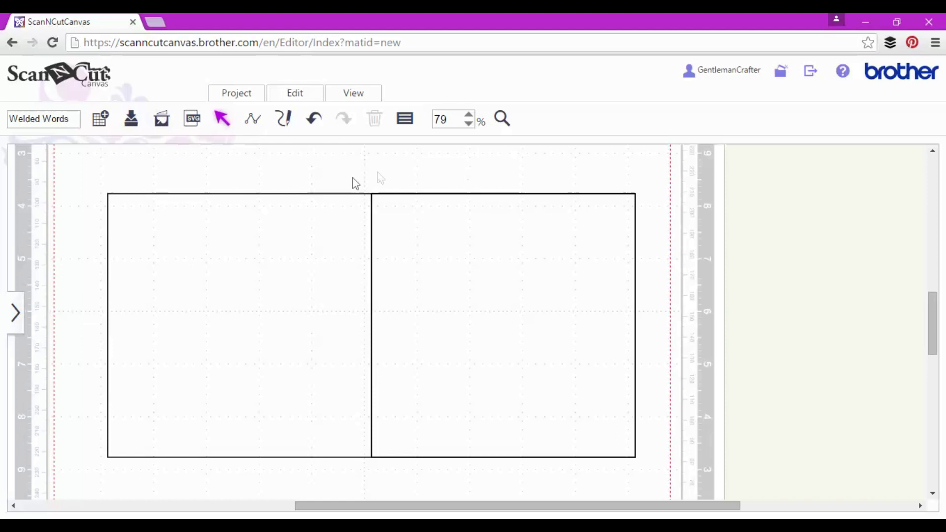
pyautogui.click(402, 227)
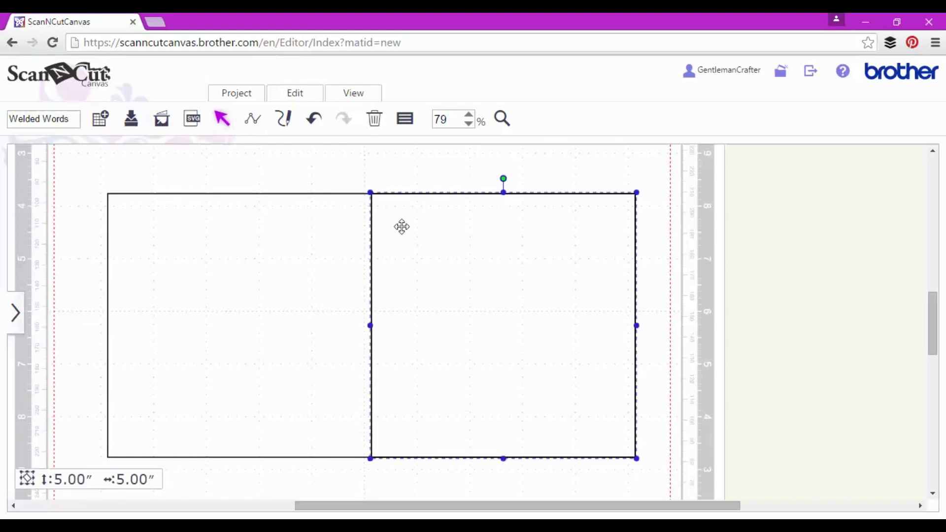
# Step: Offset the square 0.2 in inward with bevel corners, deleting the original square
pyautogui.click(295, 94)
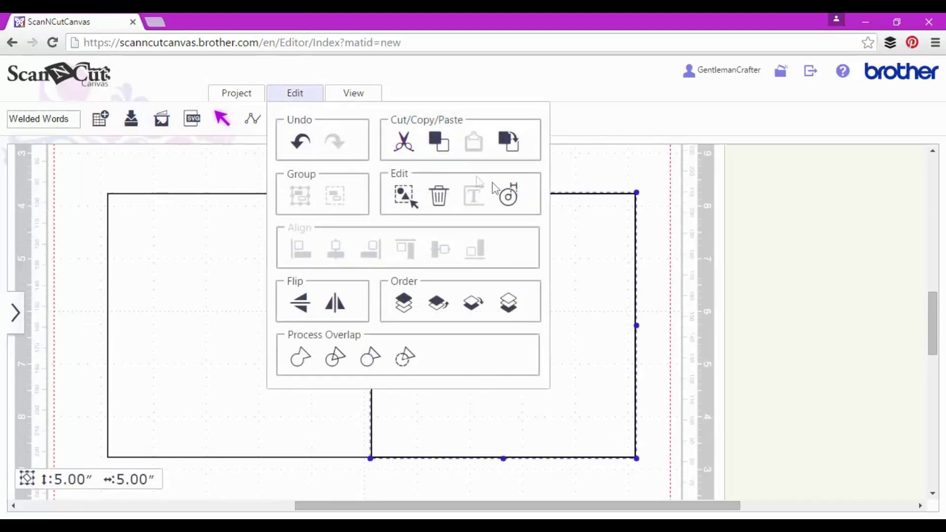
pyautogui.click(509, 198)
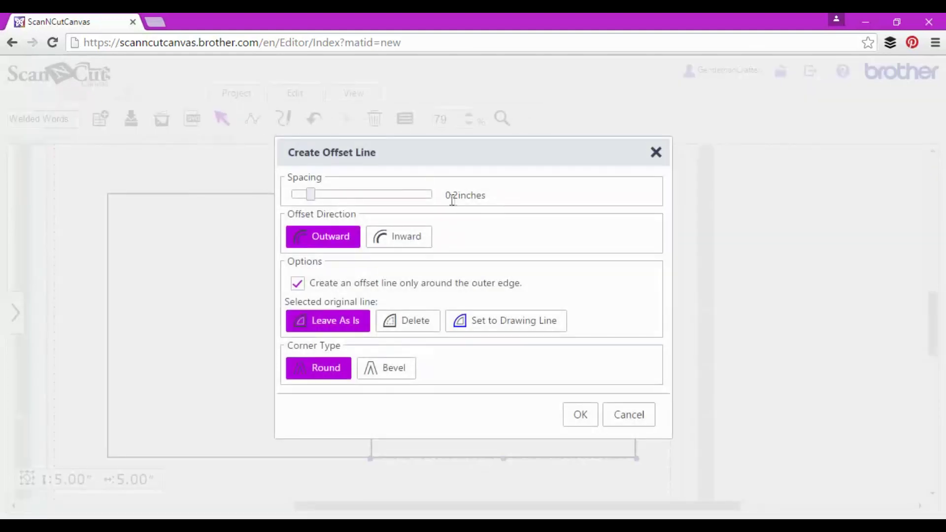
pyautogui.click(412, 241)
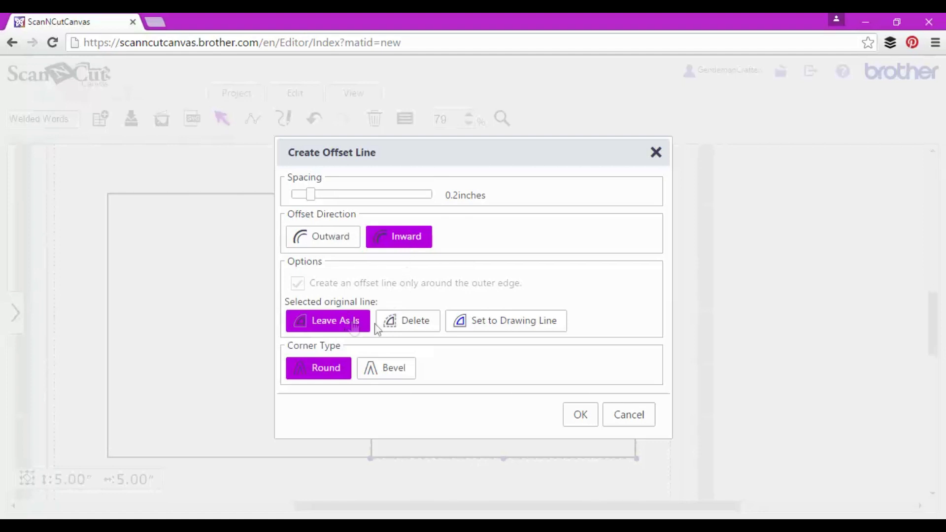
pyautogui.click(409, 327)
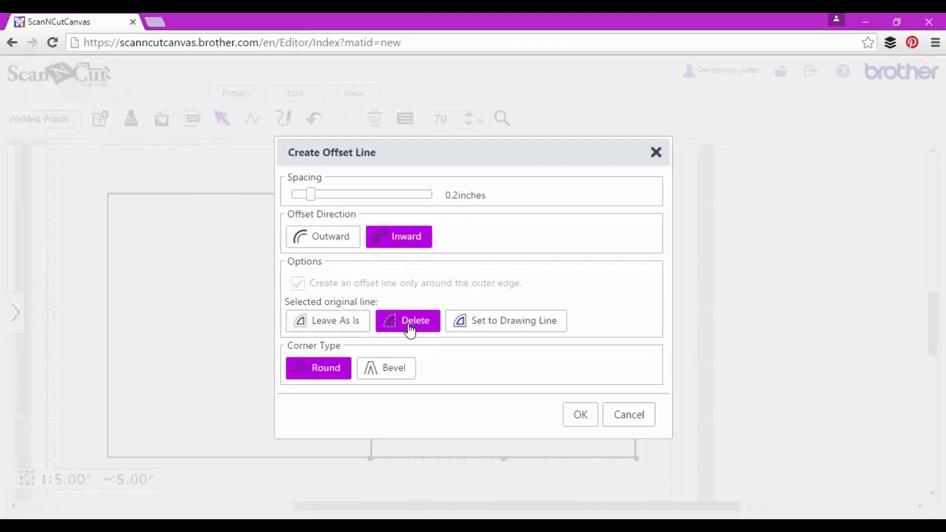
pyautogui.click(394, 368)
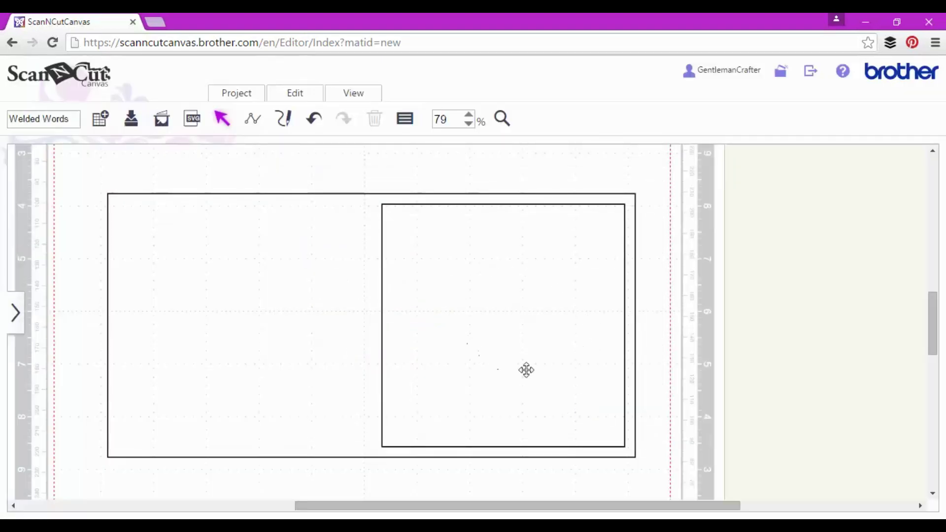
# Step: Subtract the inset square from the card rectangle to cut the aperture
pyautogui.moveTo(673, 351); pyautogui.dragTo(388, 363)
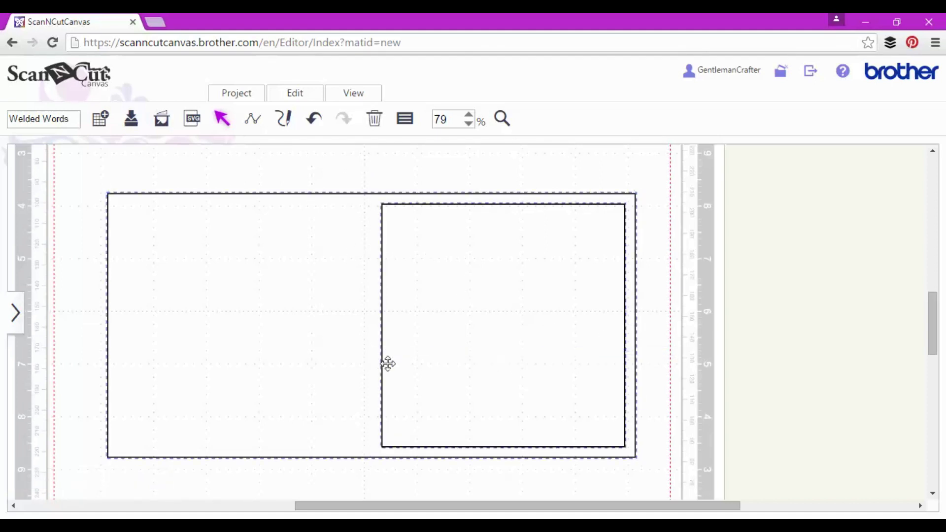
pyautogui.click(295, 93)
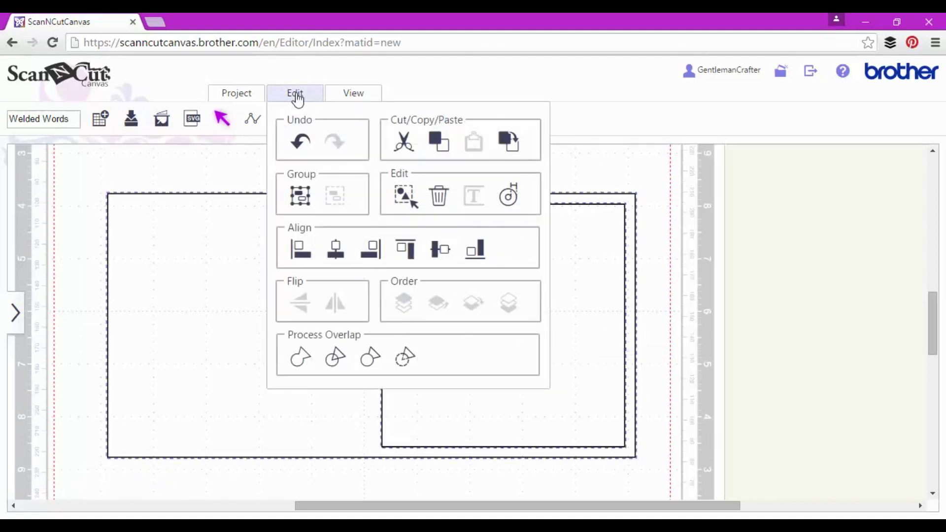
pyautogui.click(406, 362)
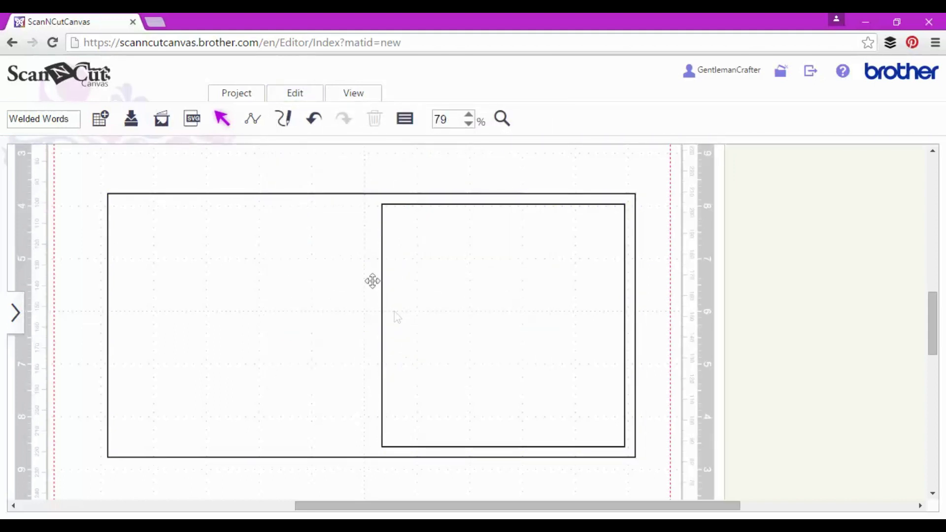
# Step: Select the combined card shape and move it slightly up the mat
pyautogui.click(352, 268)
pyautogui.doubleClick(352, 267)
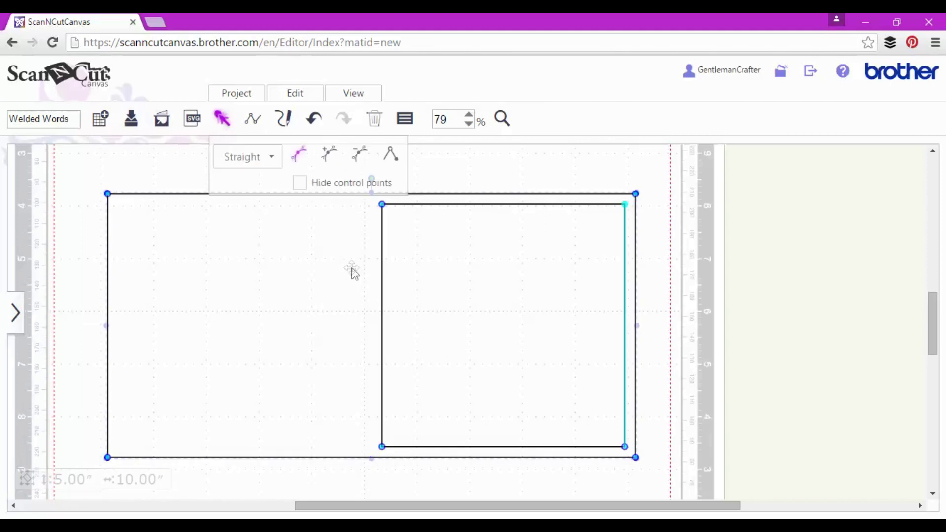
pyautogui.click(351, 268)
pyautogui.doubleClick(378, 270)
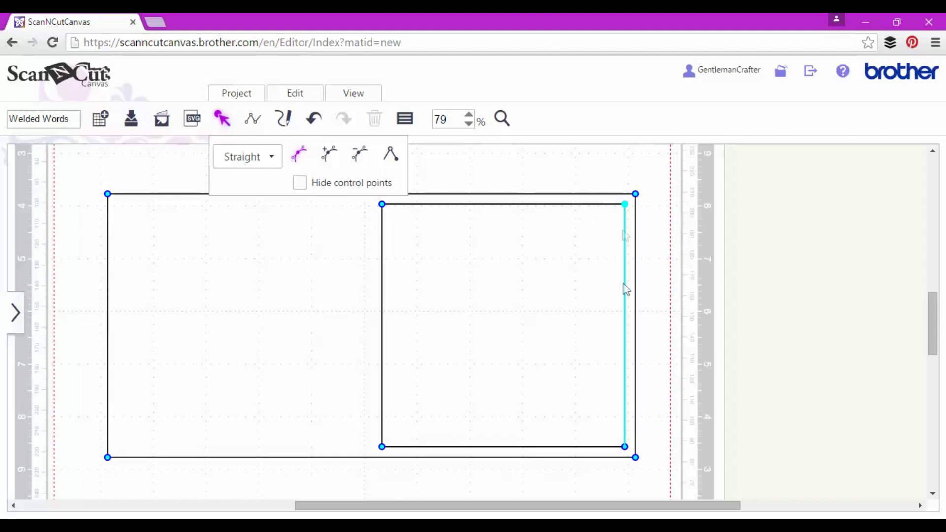
pyautogui.click(326, 306)
pyautogui.moveTo(327, 296)
pyautogui.mouseDown()
pyautogui.moveTo(368, 307)
pyautogui.moveTo(416, 272)
pyautogui.moveTo(330, 291)
pyautogui.moveTo(325, 282)
pyautogui.mouseUp()
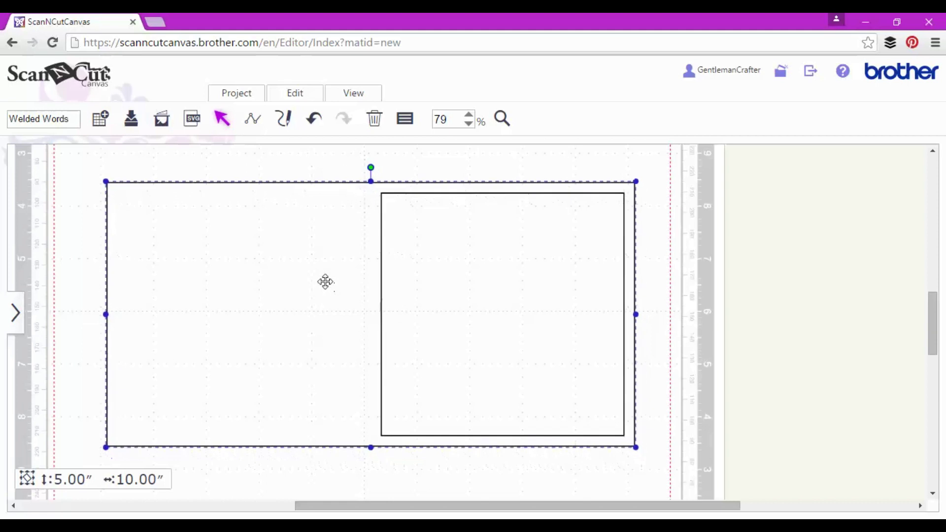
# Step: Add a new square to the mat and set its height to 4.75 in
pyautogui.click(518, 166)
pyautogui.click(362, 94)
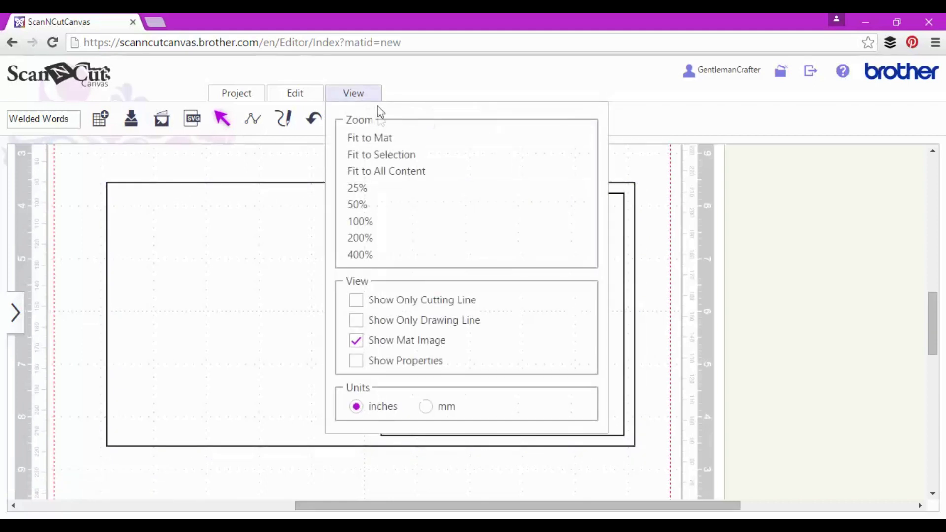
pyautogui.click(382, 138)
pyautogui.click(19, 313)
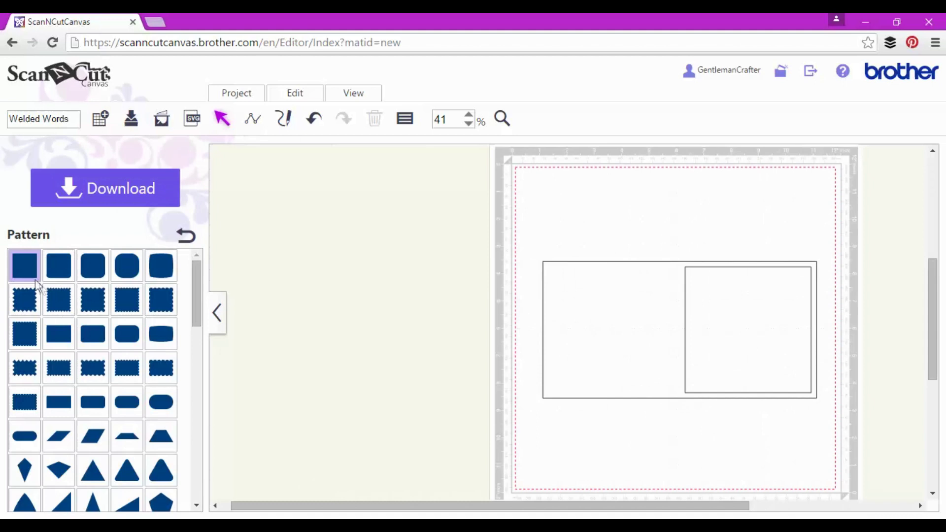
pyautogui.moveTo(35, 280); pyautogui.dragTo(514, 430)
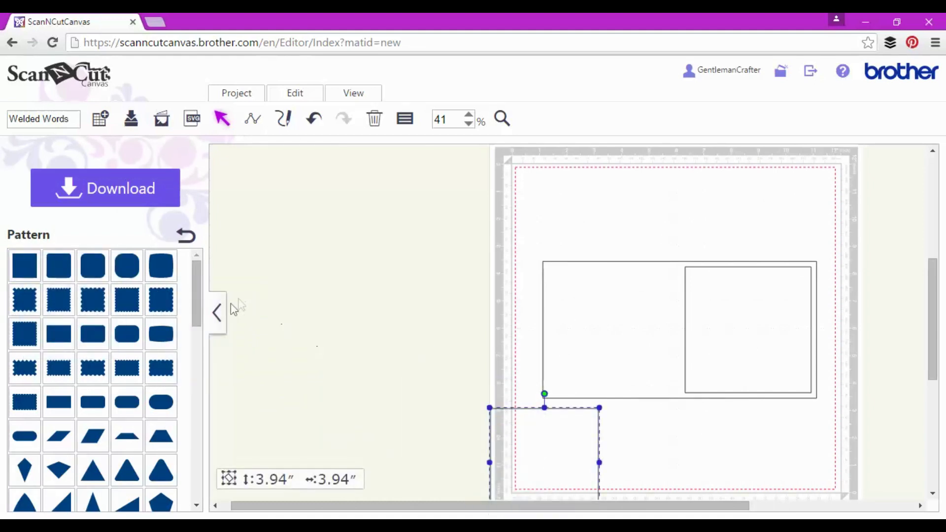
pyautogui.click(218, 313)
pyautogui.click(405, 123)
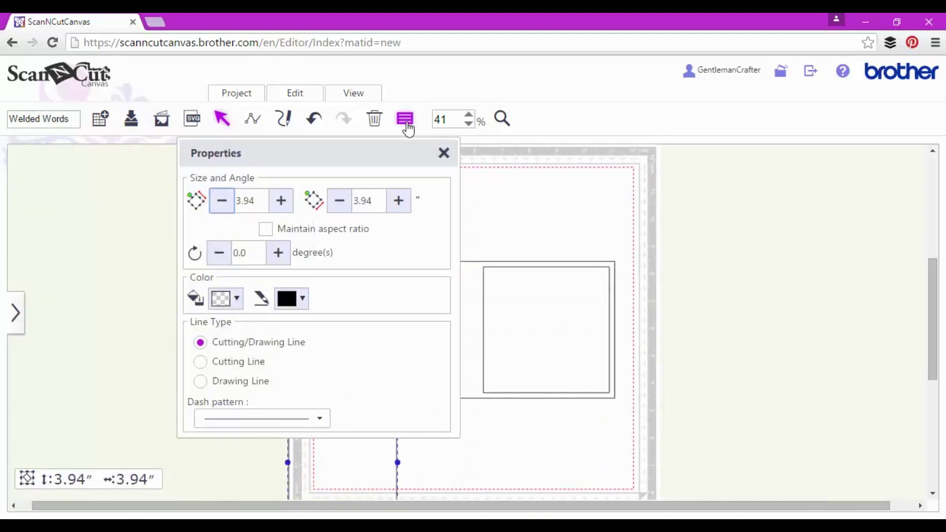
pyautogui.doubleClick(246, 200)
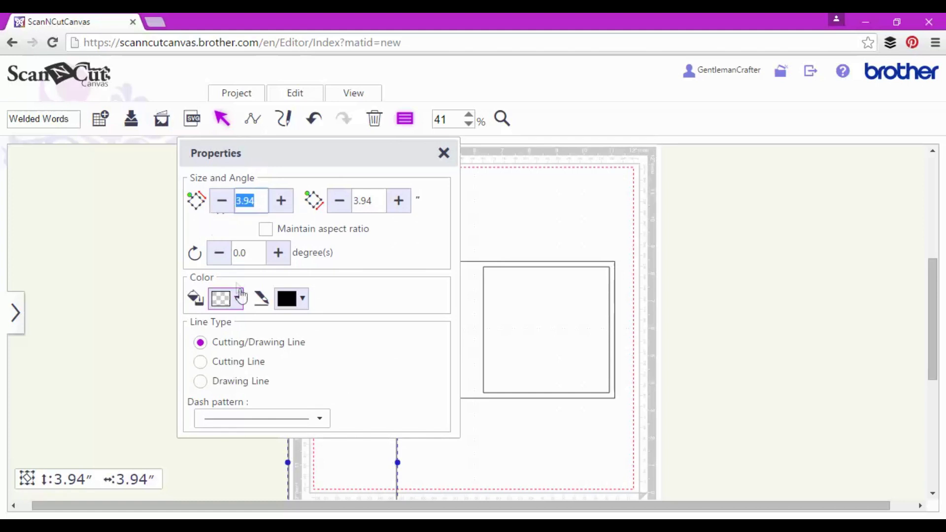
pyautogui.write('4.75')
pyautogui.press('Return')
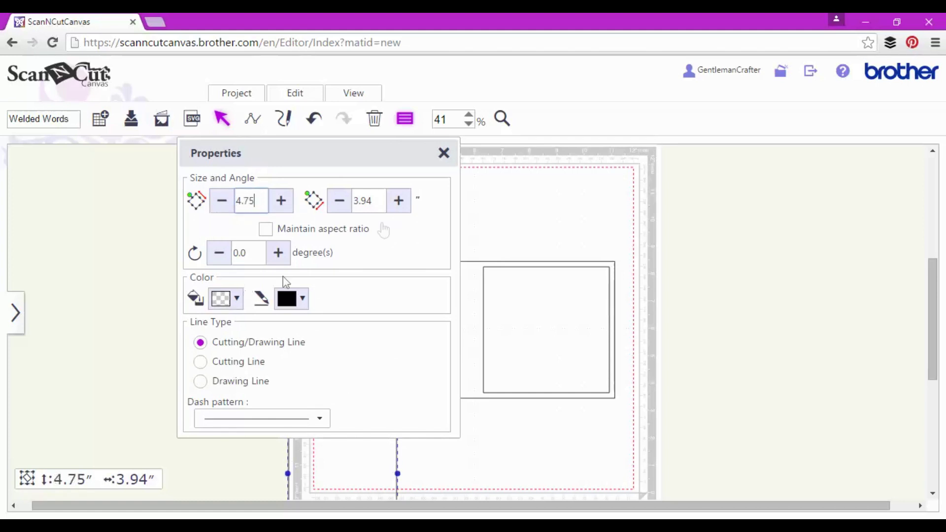
pyautogui.click(444, 153)
# Step: Place the tall rectangle below the card and delete segments until one vertical line remains
pyautogui.moveTo(361, 431); pyautogui.dragTo(390, 424)
pyautogui.moveTo(449, 347); pyautogui.dragTo(451, 235)
pyautogui.moveTo(372, 447); pyautogui.dragTo(427, 353)
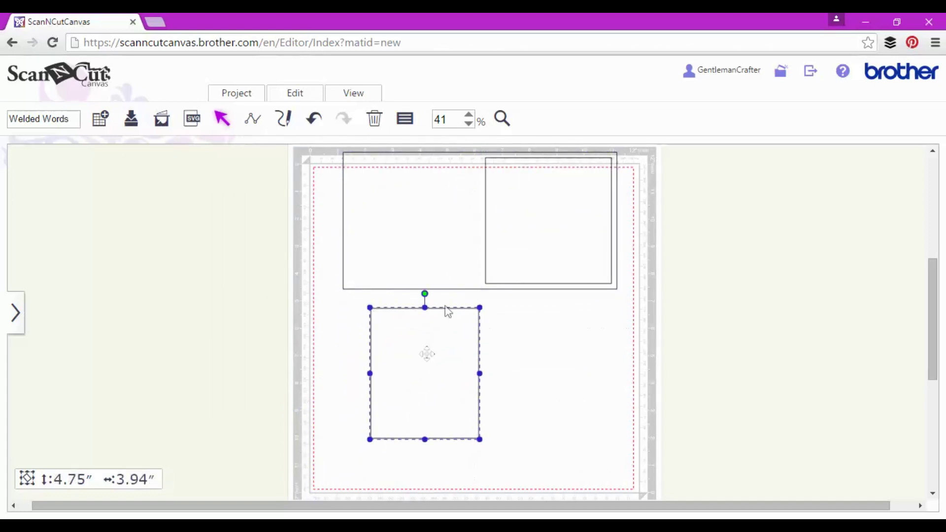
pyautogui.click(501, 121)
pyautogui.moveTo(356, 292); pyautogui.dragTo(492, 451)
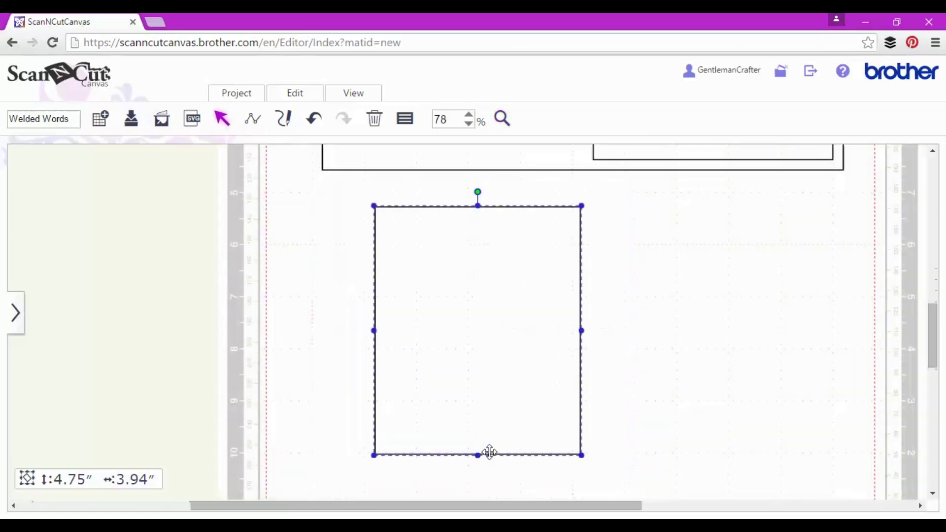
pyautogui.doubleClick(379, 261)
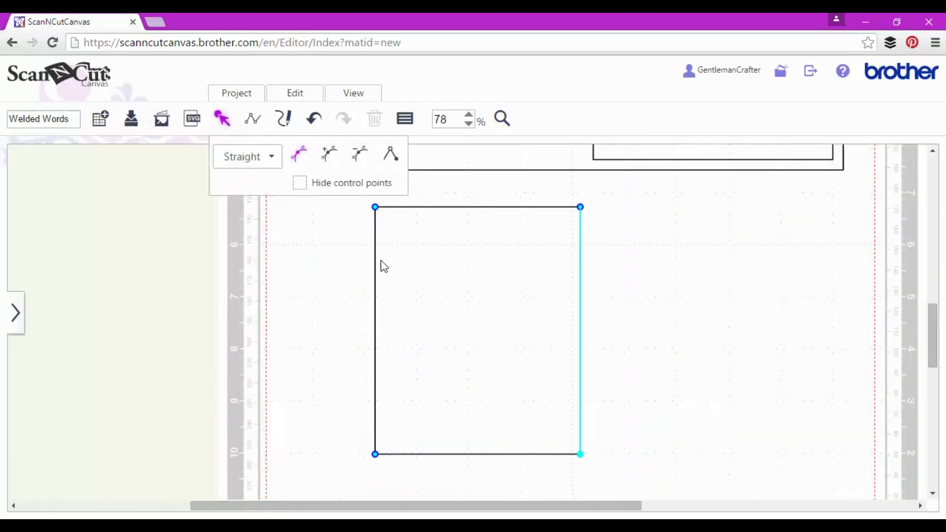
pyautogui.click(393, 159)
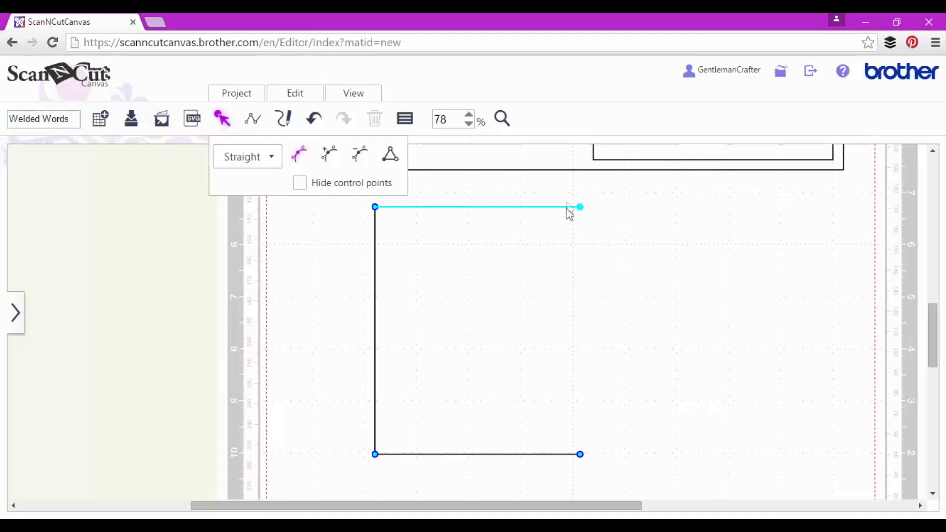
pyautogui.click(357, 158)
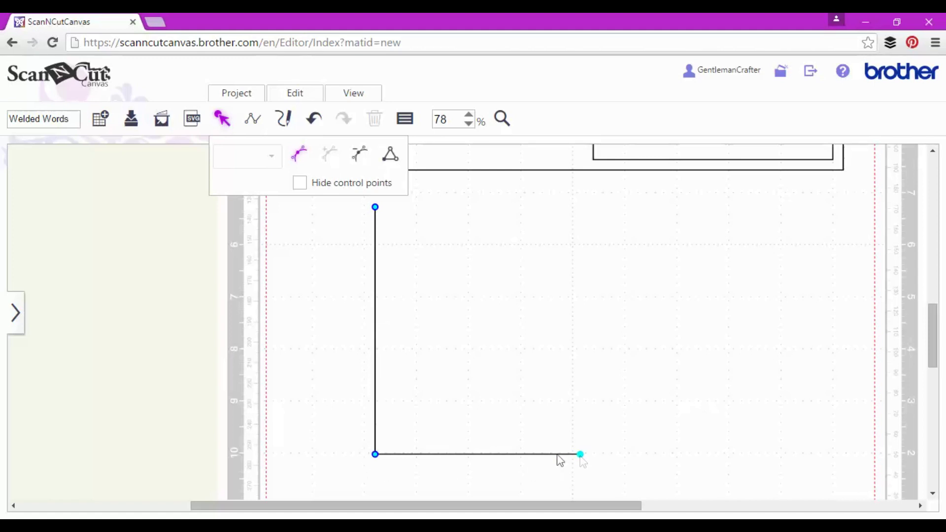
pyautogui.click(361, 154)
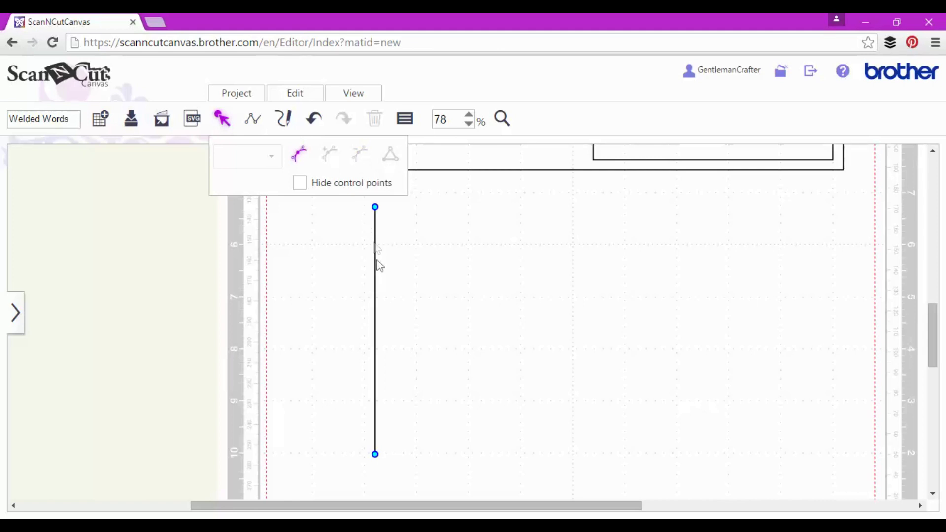
# Step: Give the vertical line a dashed pattern, Cutting Line type and blue colour
pyautogui.click(222, 123)
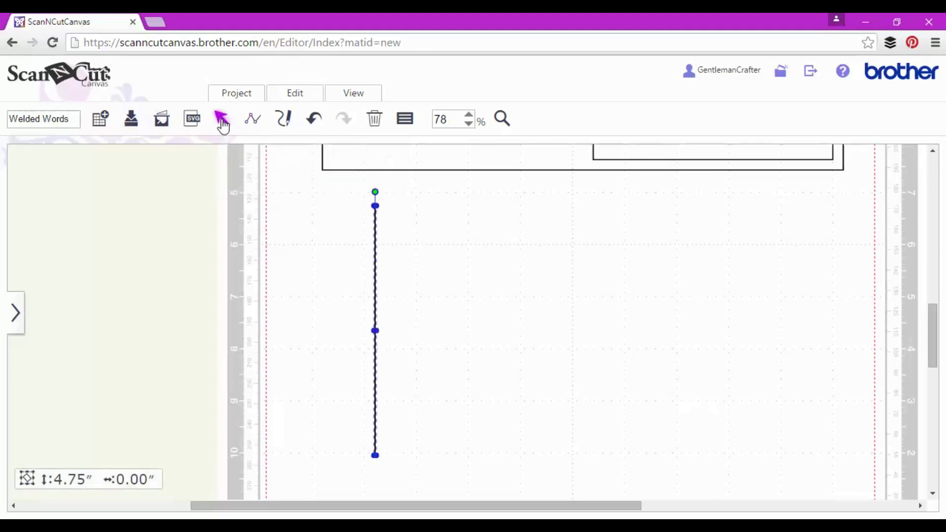
pyautogui.click(405, 118)
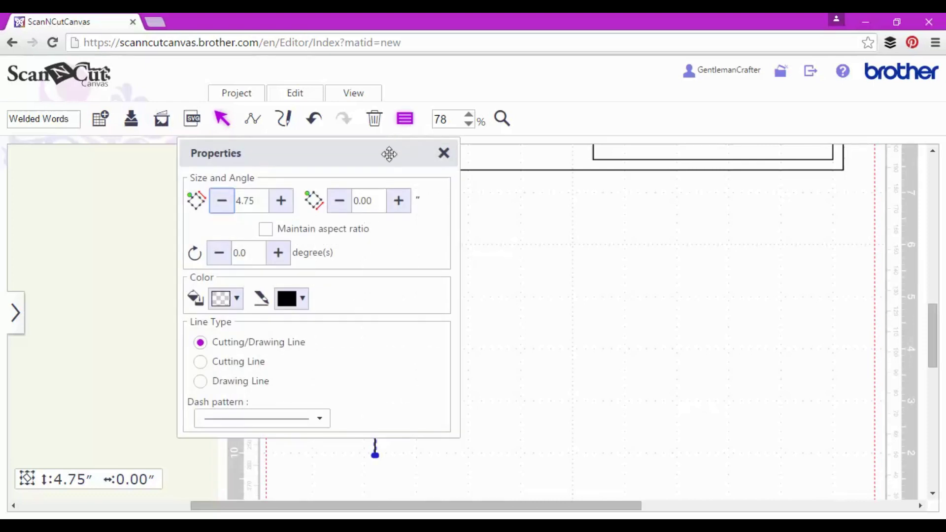
pyautogui.moveTo(389, 152); pyautogui.dragTo(699, 184)
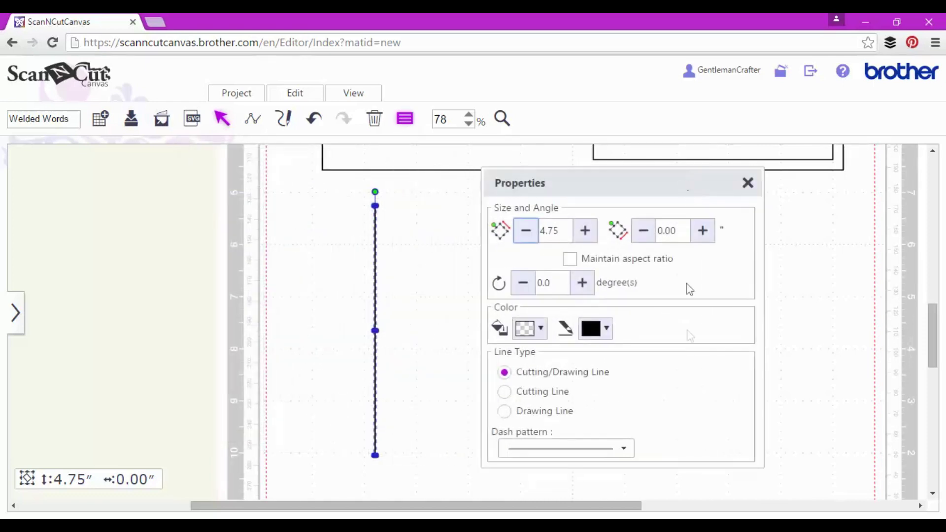
pyautogui.click(625, 455)
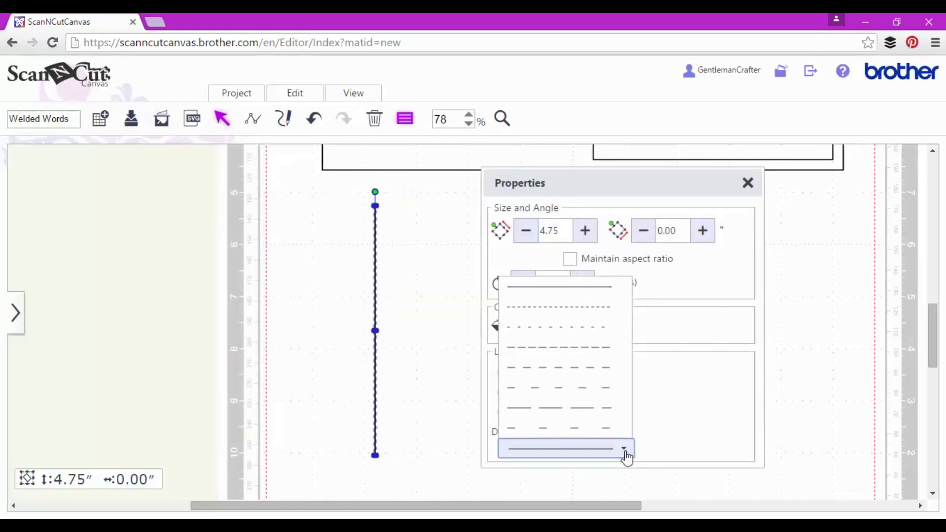
pyautogui.click(610, 377)
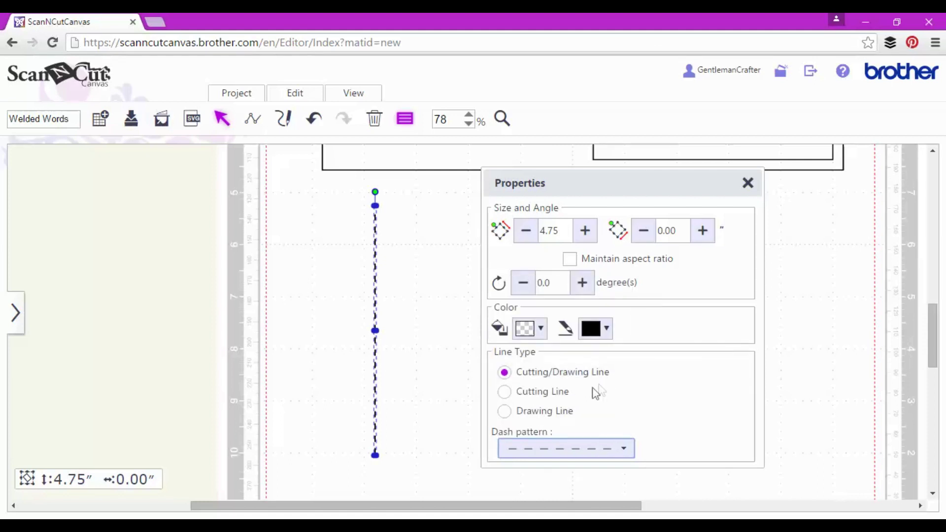
pyautogui.click(563, 397)
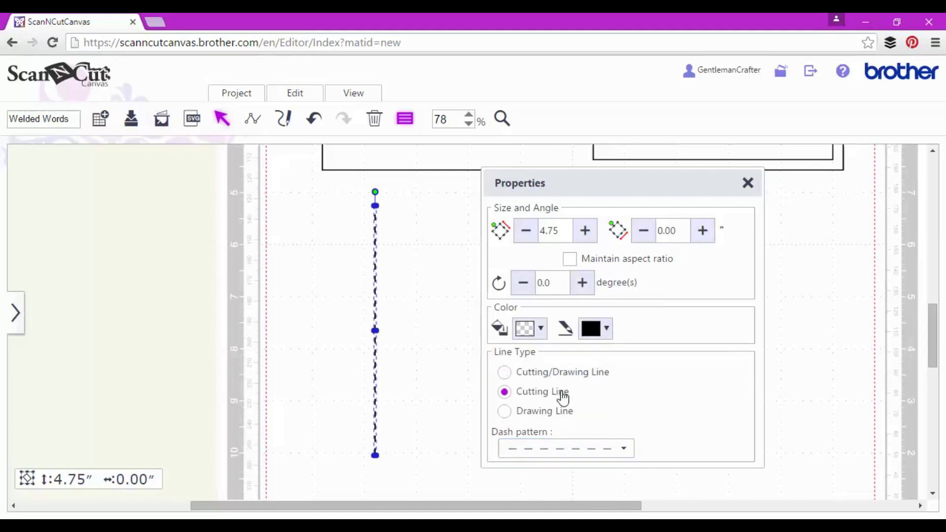
pyautogui.click(606, 332)
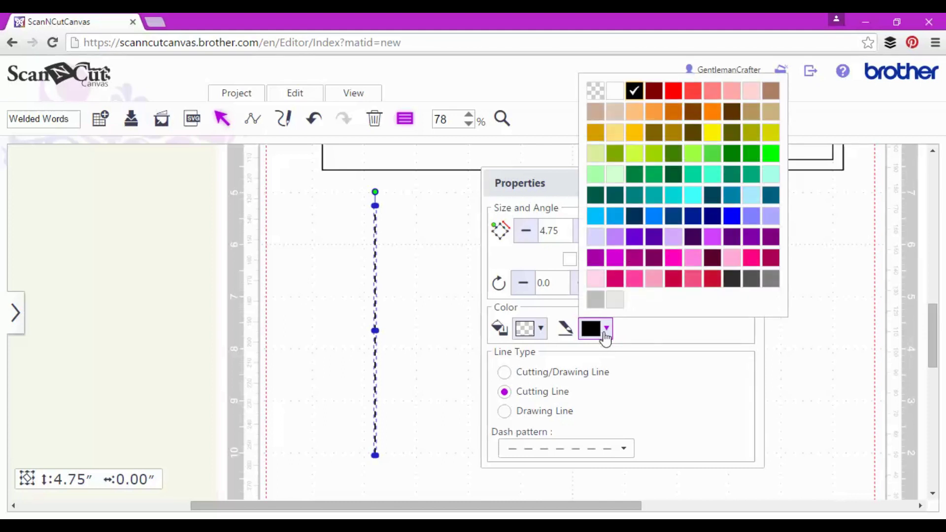
pyautogui.click(615, 216)
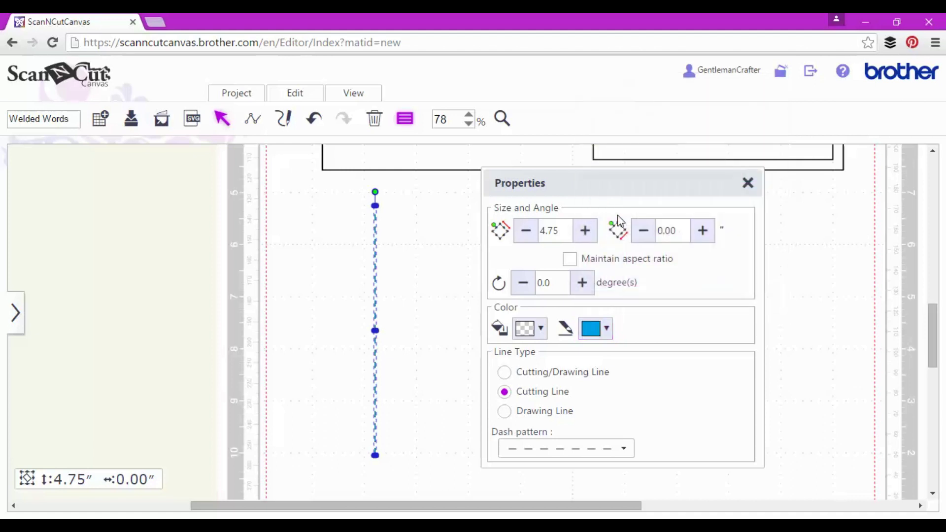
pyautogui.click(749, 184)
# Step: Align the dashed line to the card's centre and middle so it marks the fold
pyautogui.click(368, 97)
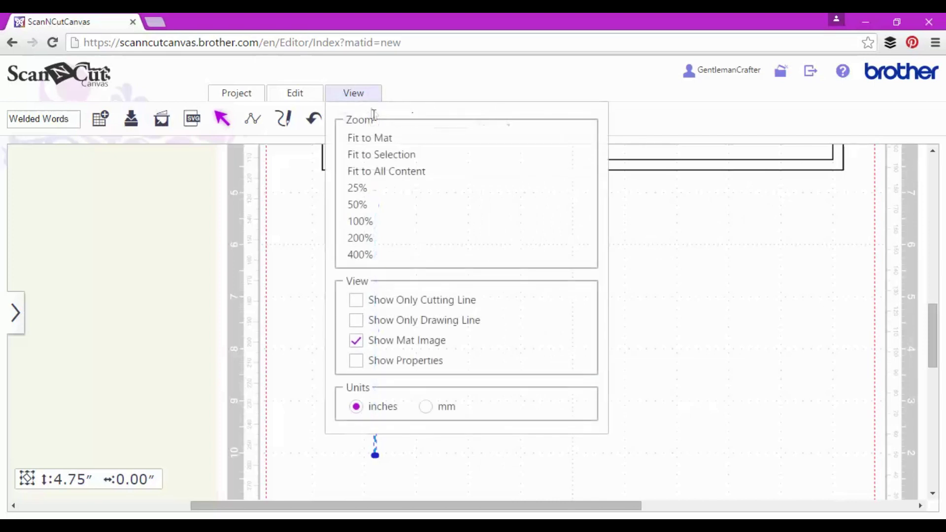
pyautogui.click(374, 142)
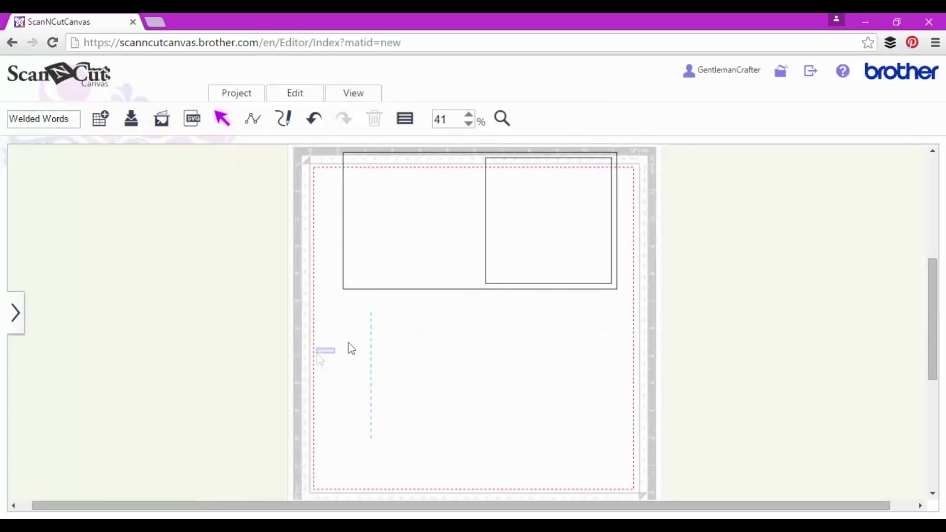
pyautogui.moveTo(351, 348); pyautogui.dragTo(418, 259)
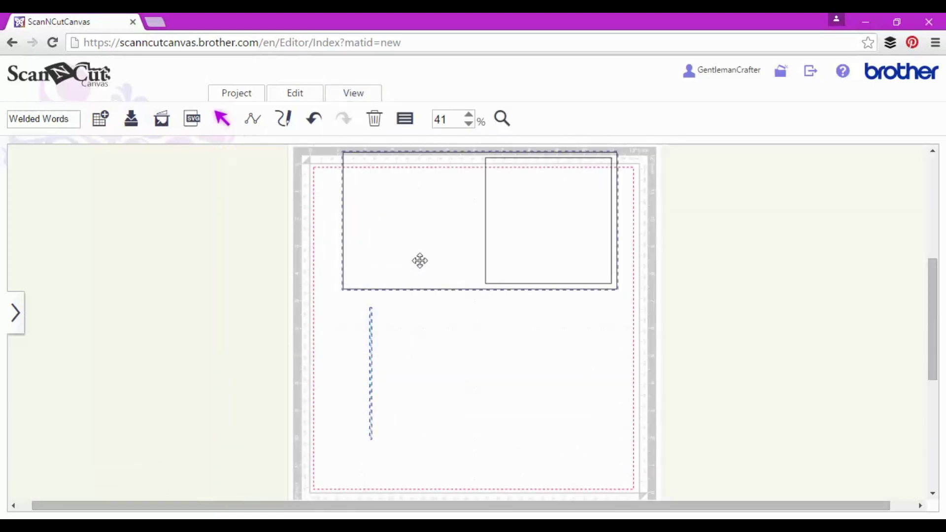
pyautogui.click(294, 99)
pyautogui.click(335, 248)
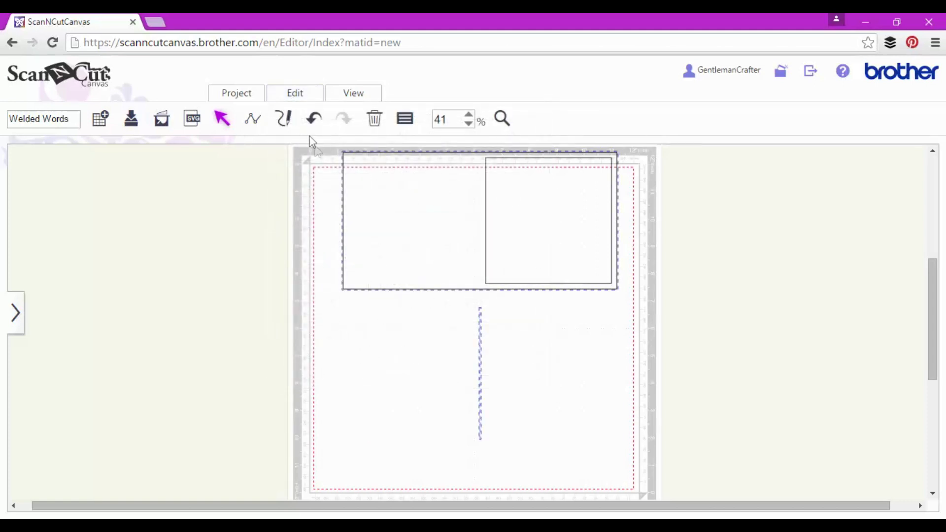
pyautogui.click(295, 94)
pyautogui.click(431, 246)
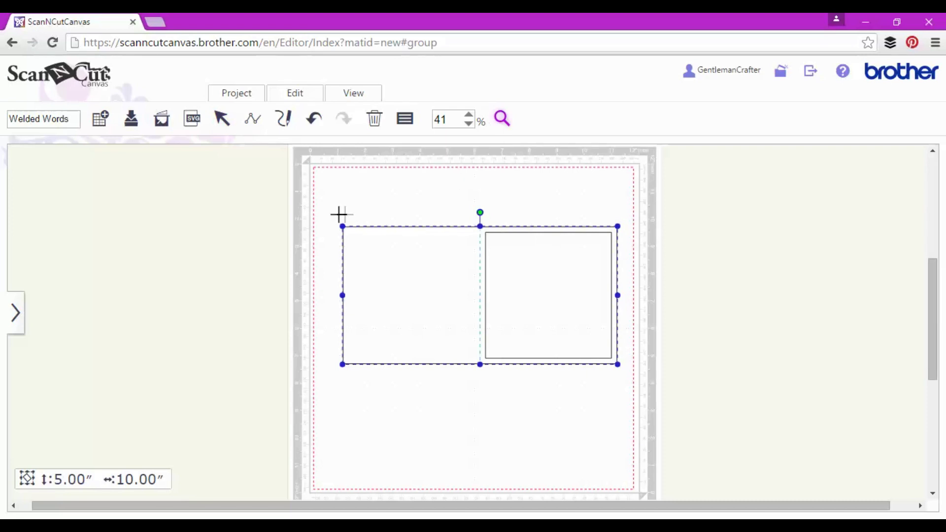
pyautogui.moveTo(334, 218); pyautogui.dragTo(626, 376)
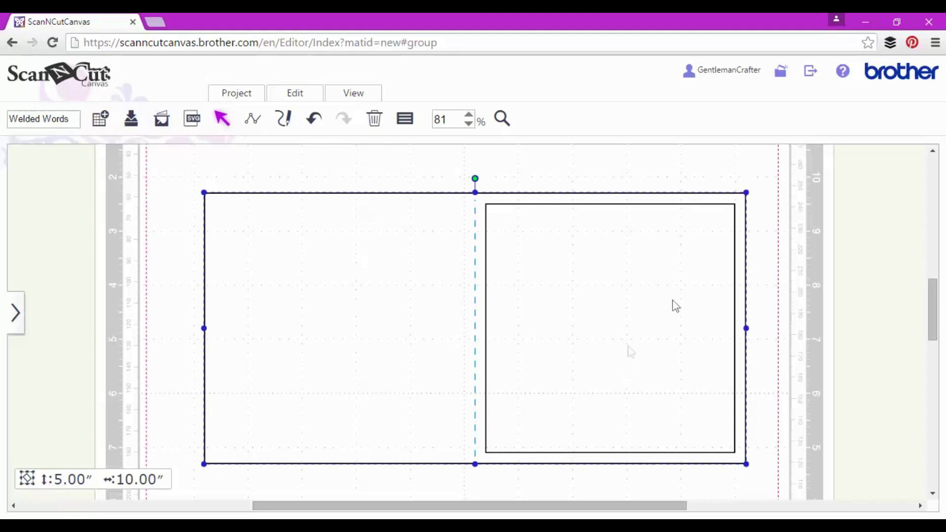
pyautogui.click(779, 228)
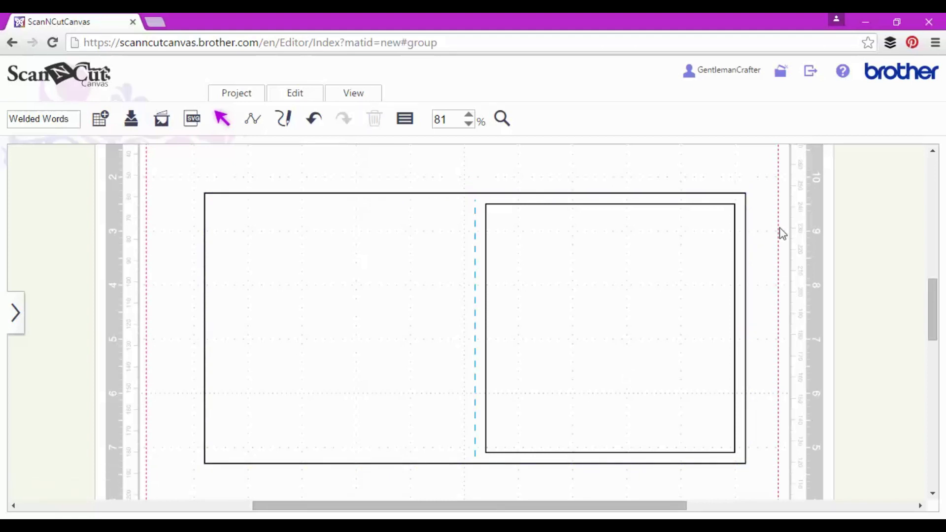
pyautogui.click(17, 312)
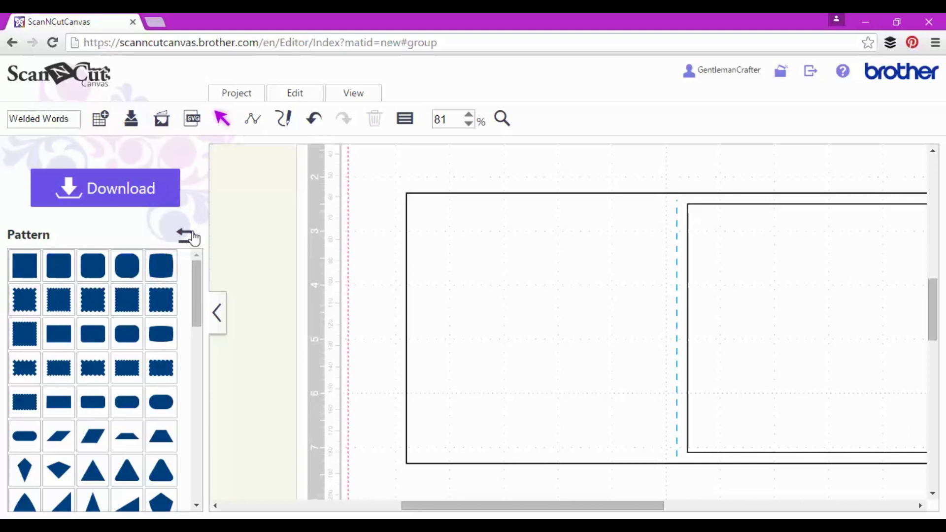
# Step: Add the you&me logo from Logo patterns into the aperture, scaled to 4.73 in wide
pyautogui.click(189, 236)
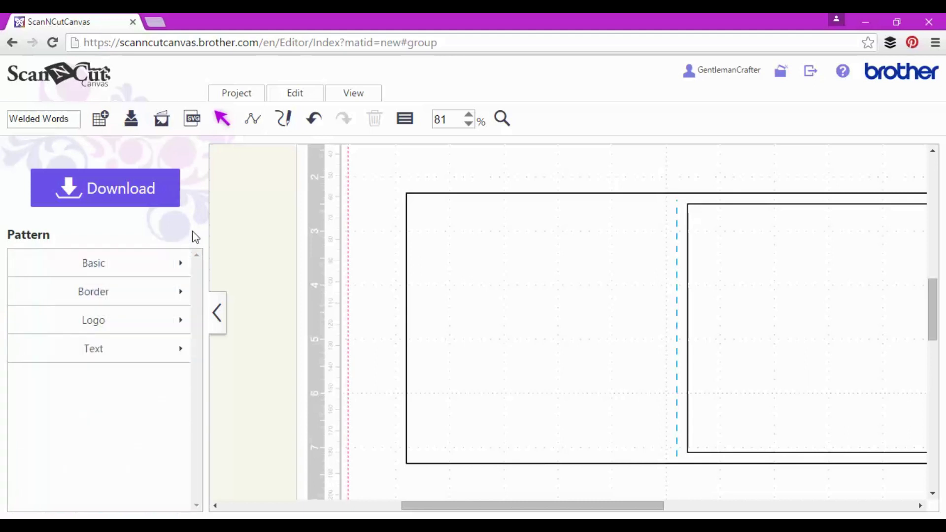
pyautogui.click(156, 321)
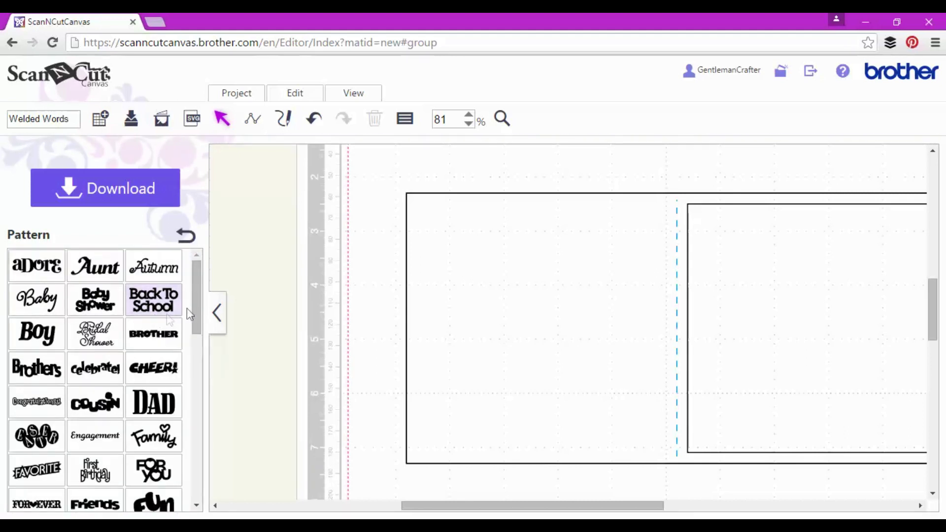
pyautogui.scroll(-3, 195, 306)
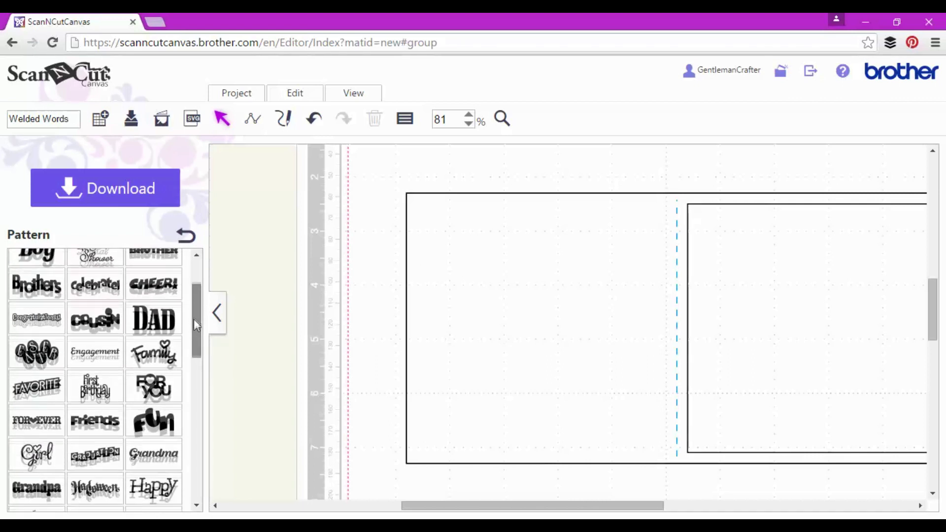
pyautogui.moveTo(194, 318); pyautogui.dragTo(183, 465)
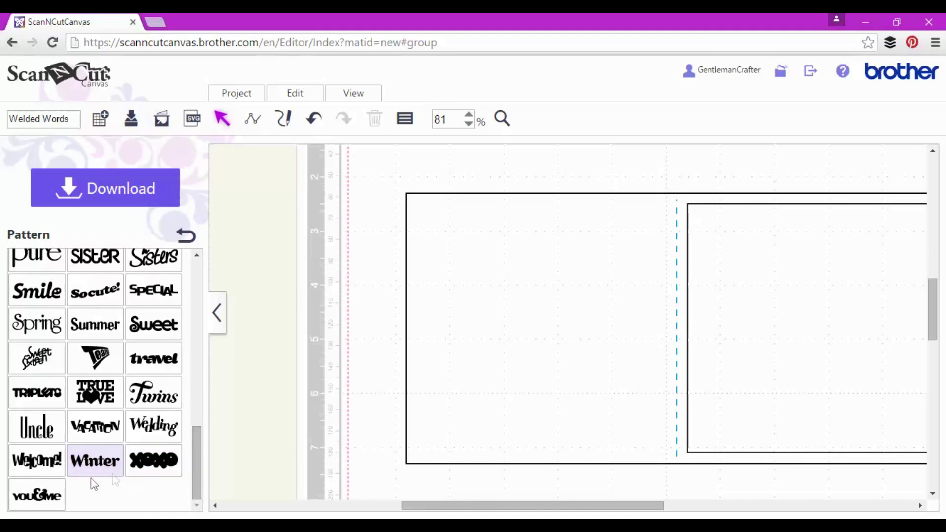
pyautogui.moveTo(47, 489); pyautogui.dragTo(425, 415)
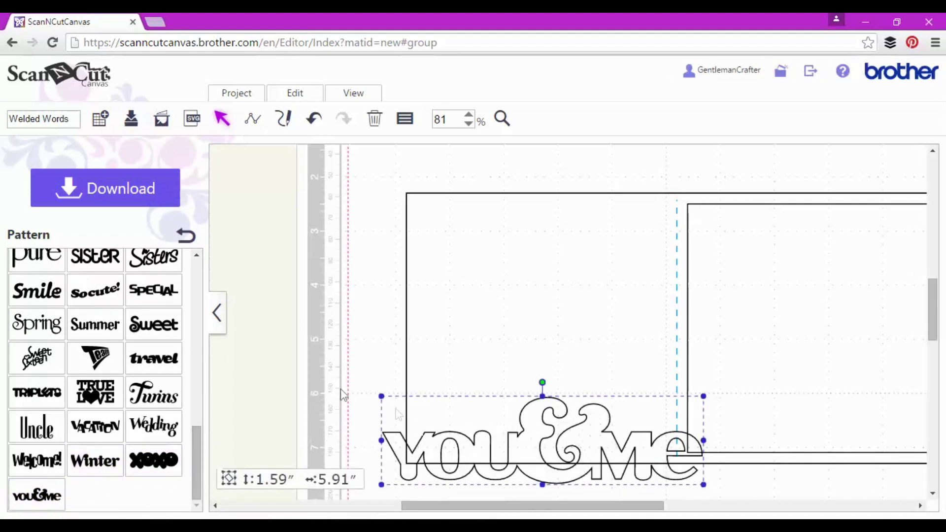
pyautogui.click(216, 316)
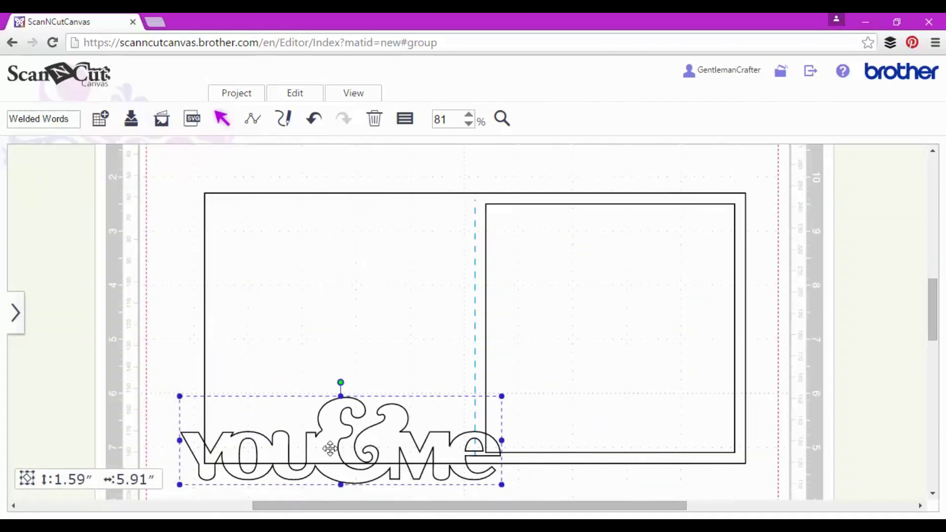
pyautogui.moveTo(329, 448); pyautogui.dragTo(631, 398)
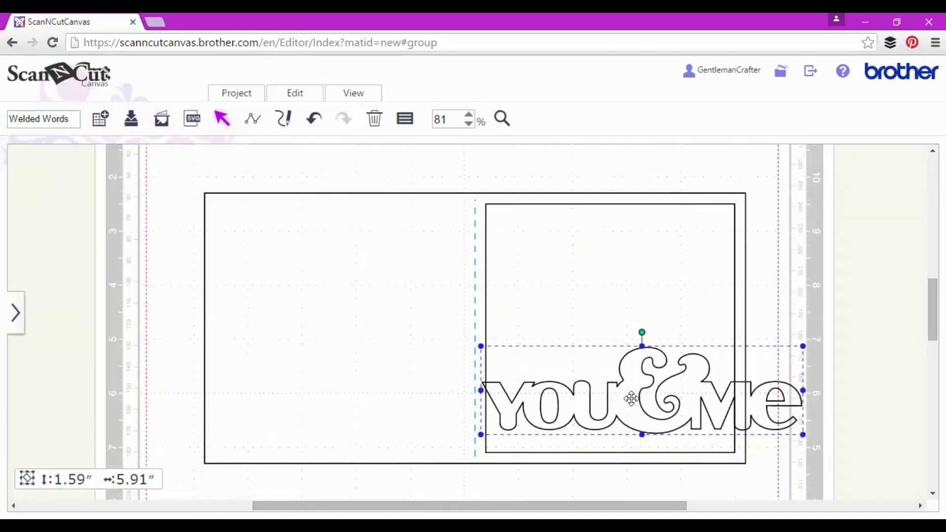
pyautogui.moveTo(806, 435); pyautogui.dragTo(742, 418)
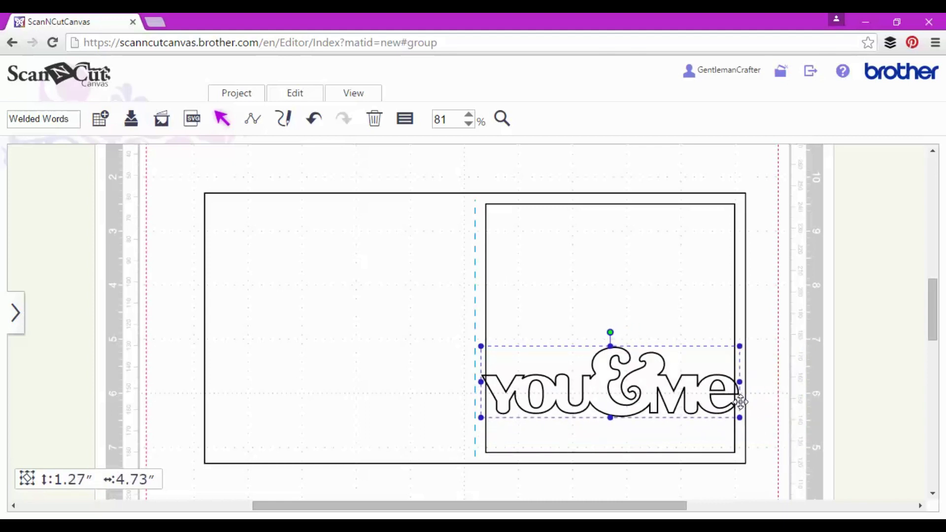
# Step: Centre the logo vertically on the card and weld it into one outline
pyautogui.click(376, 326)
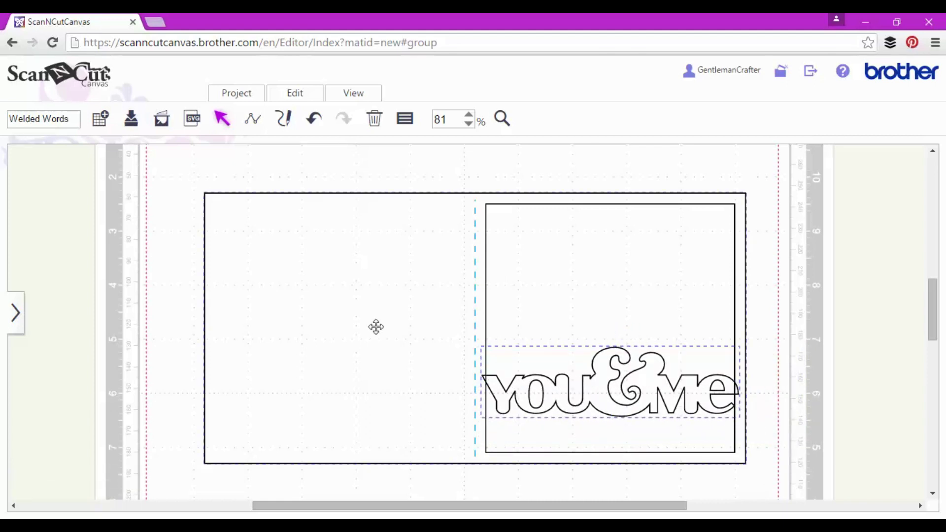
pyautogui.click(306, 92)
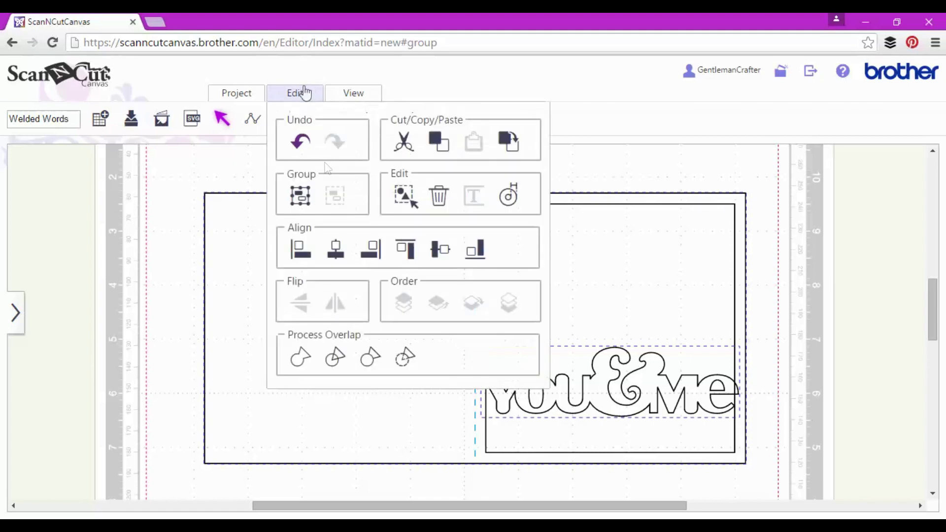
pyautogui.click(439, 255)
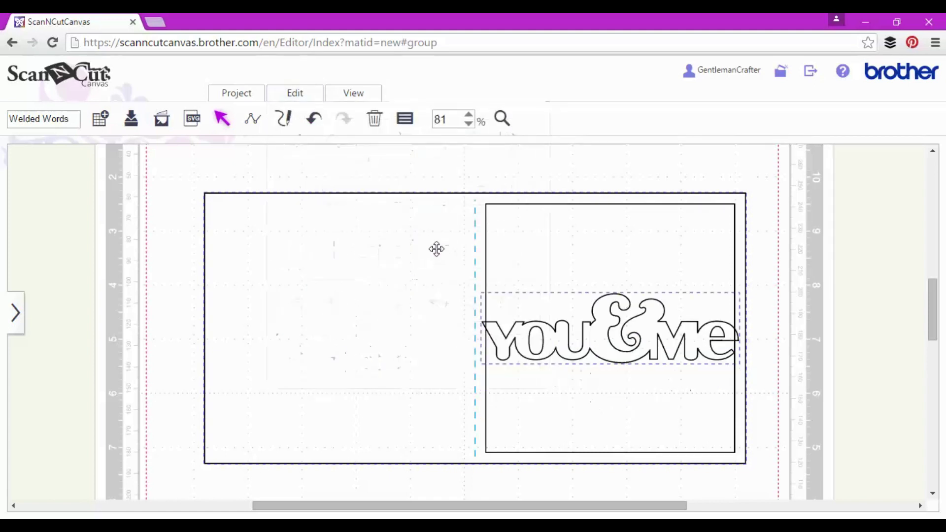
pyautogui.click(302, 95)
pyautogui.click(300, 358)
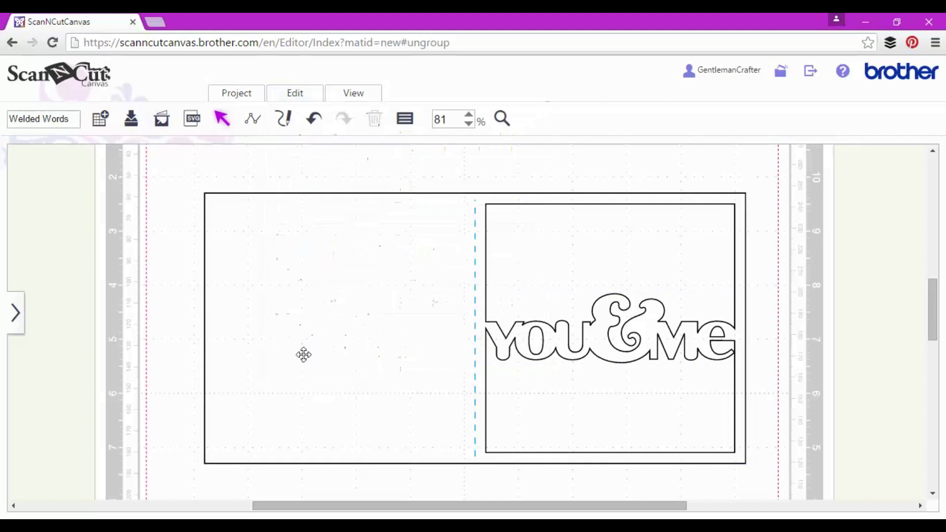
# Step: Zoom in on the welded you&me letter edges, then fit the mat in view
pyautogui.click(502, 127)
pyautogui.moveTo(706, 313); pyautogui.dragTo(752, 367)
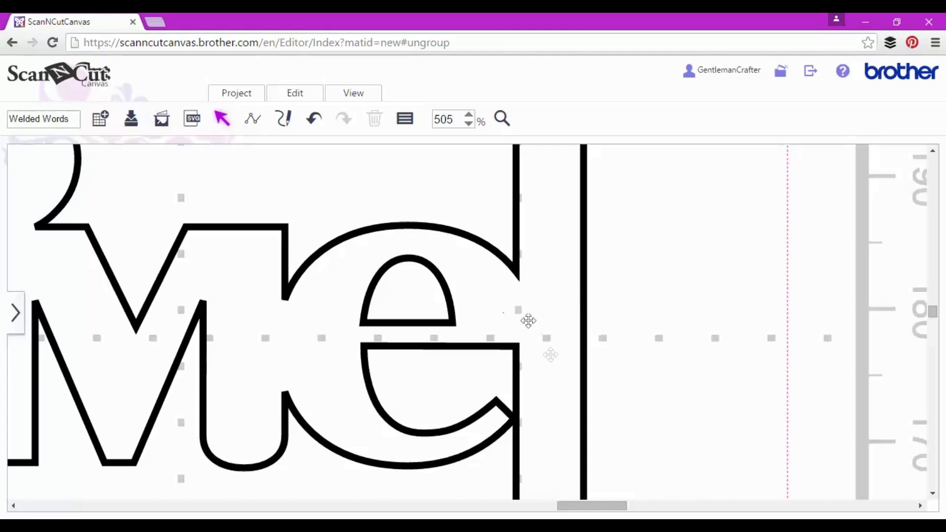
pyautogui.moveTo(583, 507); pyautogui.dragTo(521, 510)
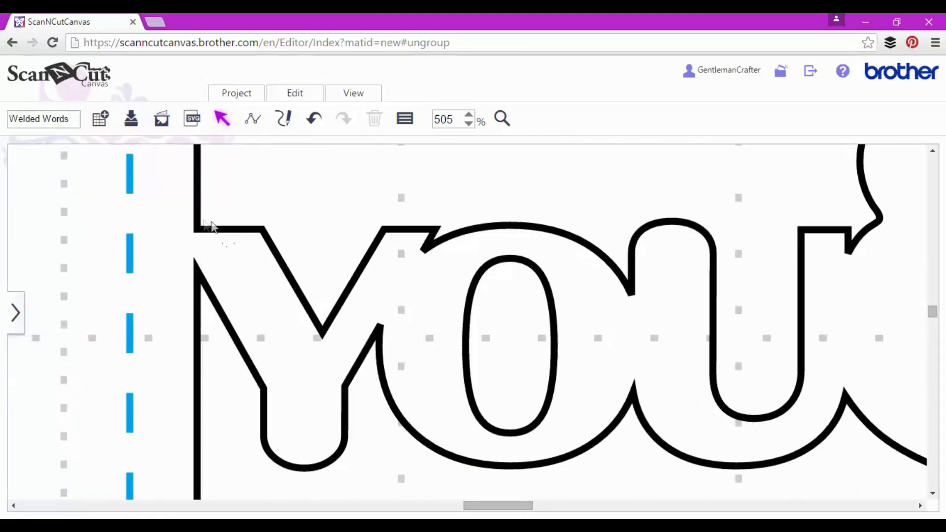
pyautogui.click(360, 98)
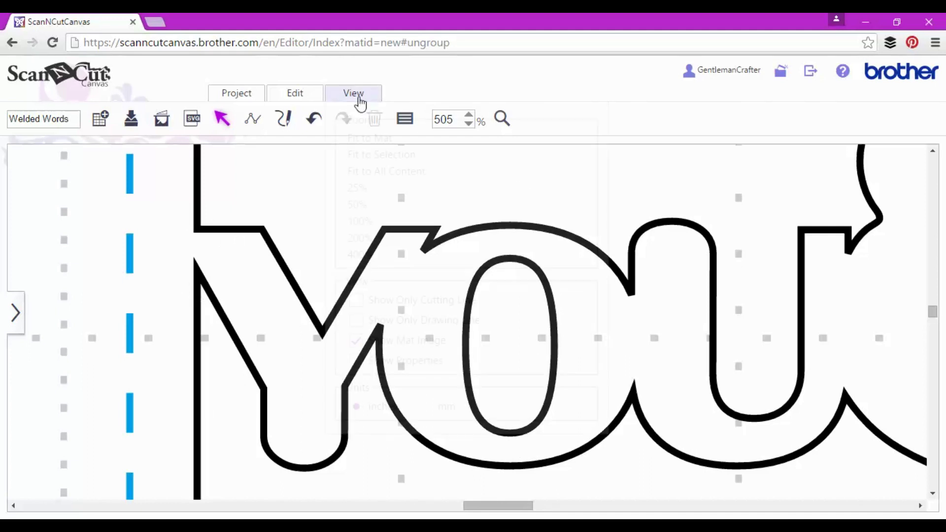
pyautogui.click(364, 139)
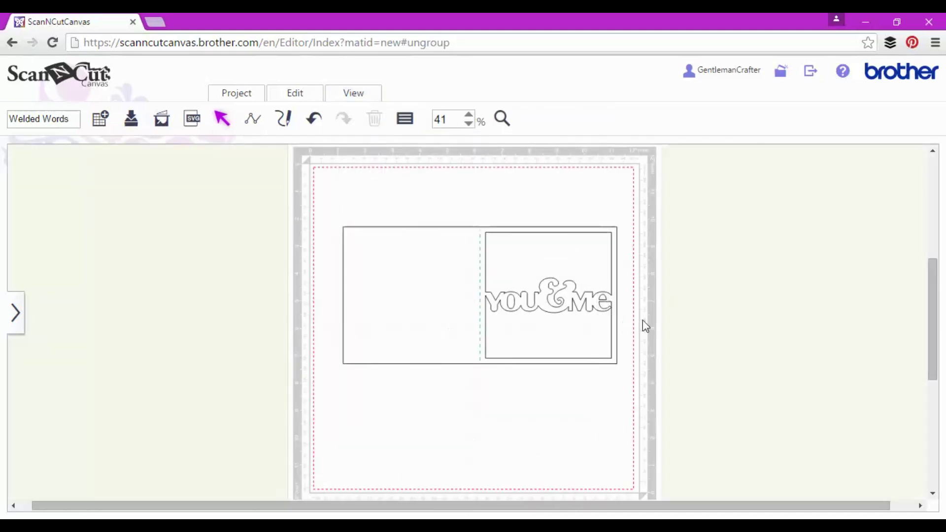
# Step: Undo the last four changes to remove the you&me lettering
pyautogui.click(313, 122)
pyautogui.click(313, 122)
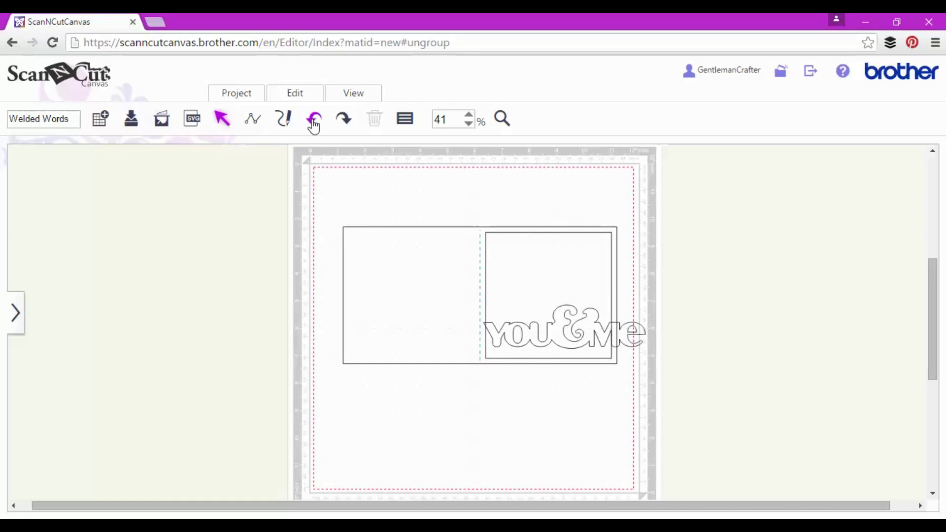
pyautogui.click(312, 122)
pyautogui.click(313, 123)
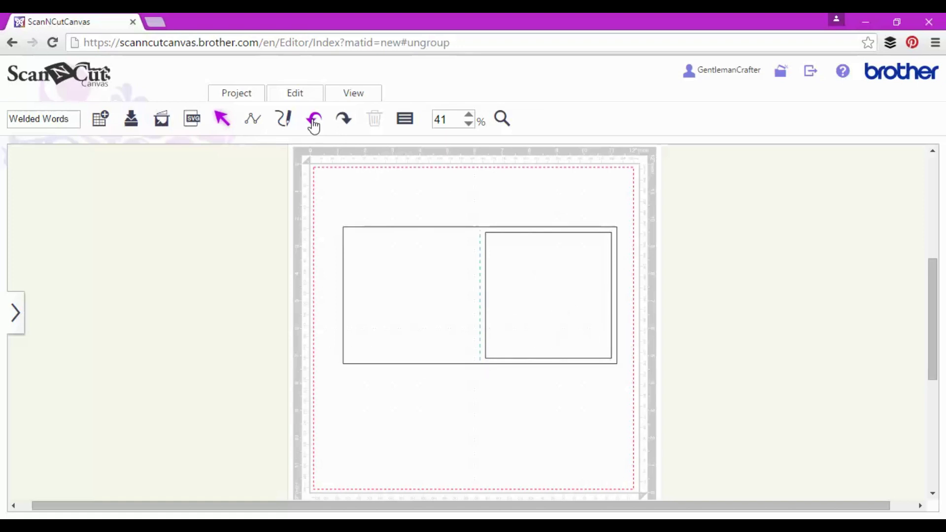
# Step: Drag the leafy bird-and-vine border pattern onto the mat below the card
pyautogui.click(16, 313)
pyautogui.click(187, 235)
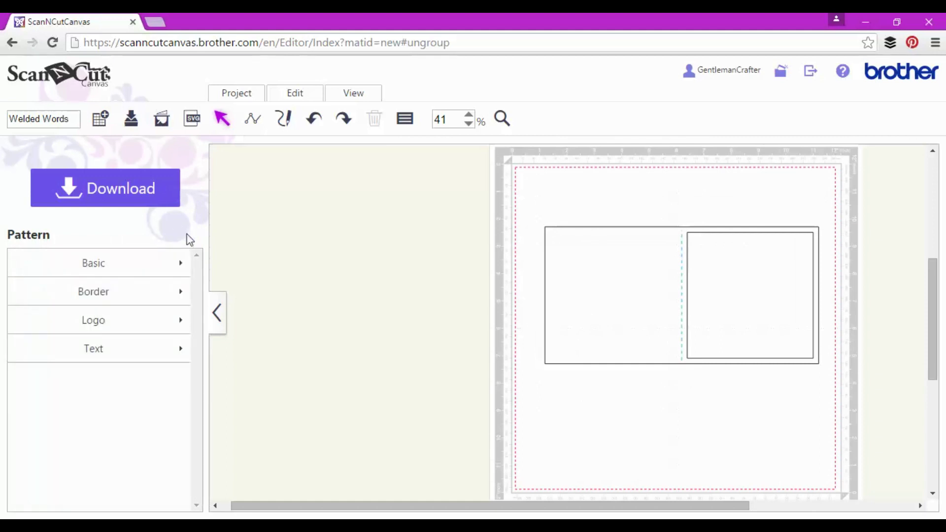
pyautogui.click(147, 295)
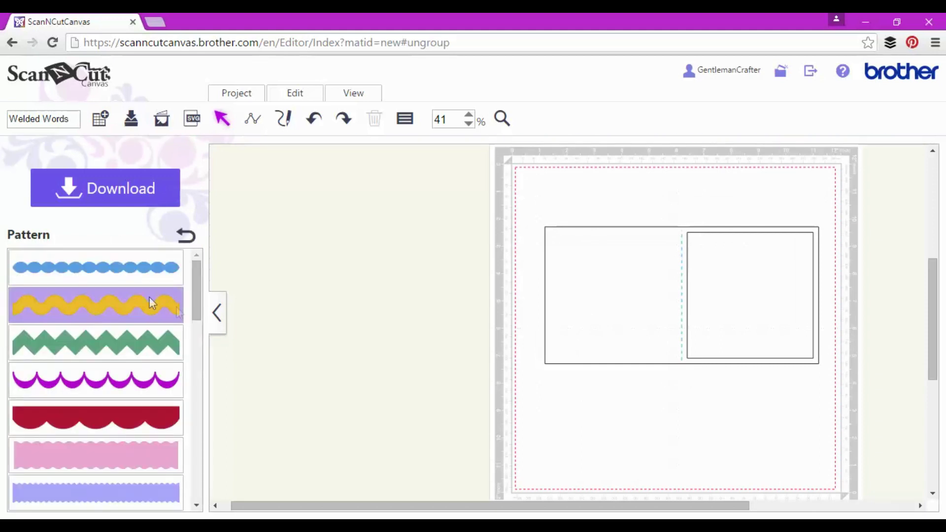
pyautogui.scroll(-1, 200, 325)
pyautogui.moveTo(200, 327); pyautogui.dragTo(195, 413)
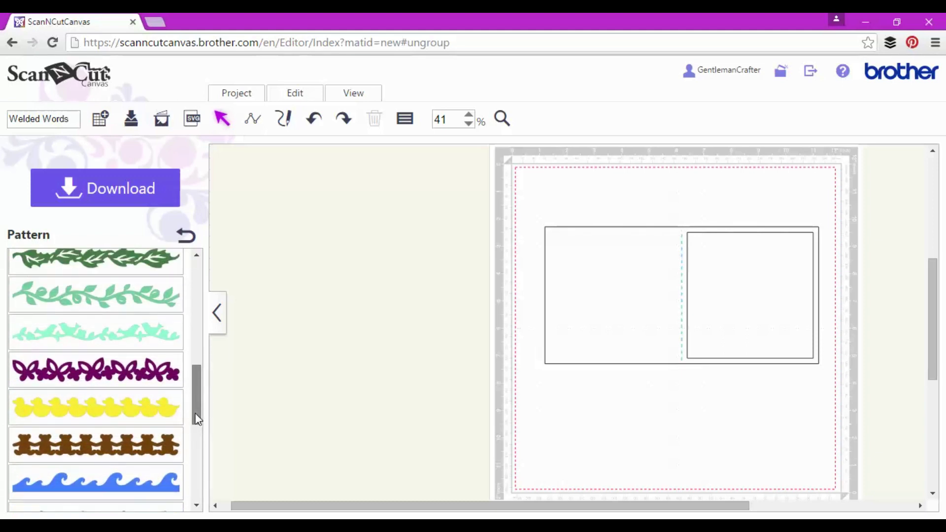
pyautogui.moveTo(82, 333); pyautogui.dragTo(619, 412)
# Step: Move the bird-and-vine border up across the card and shrink it to 1.12 × 9.66 in
pyautogui.click(226, 312)
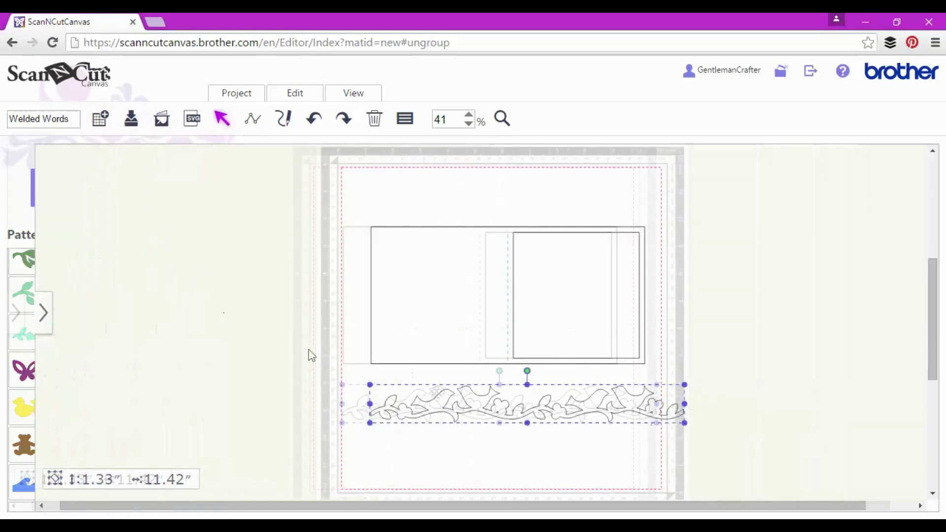
pyautogui.moveTo(468, 399); pyautogui.dragTo(476, 326)
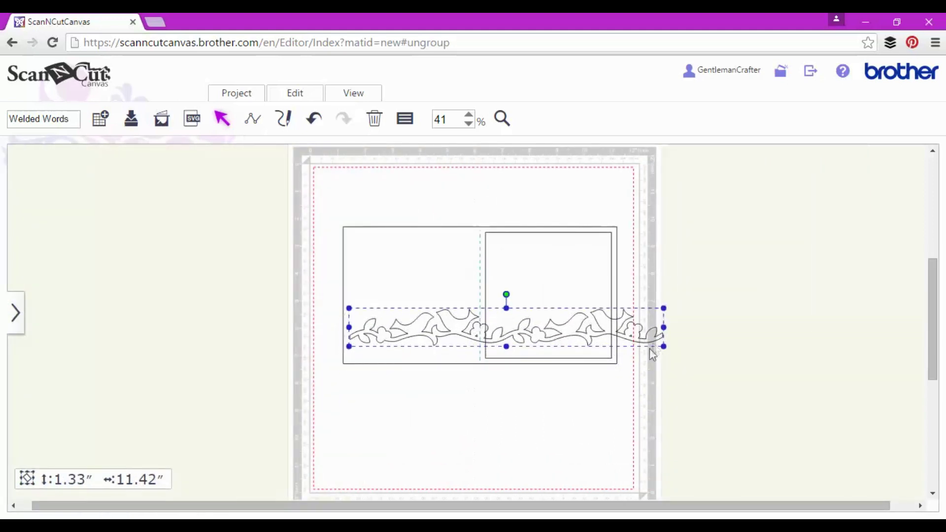
pyautogui.moveTo(665, 348); pyautogui.dragTo(615, 331)
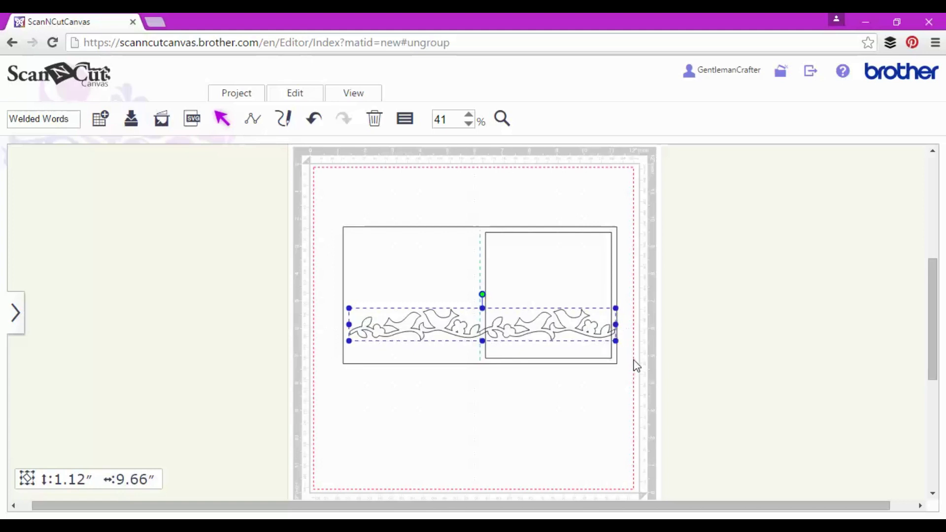
pyautogui.click(502, 119)
pyautogui.moveTo(471, 260); pyautogui.dragTo(635, 375)
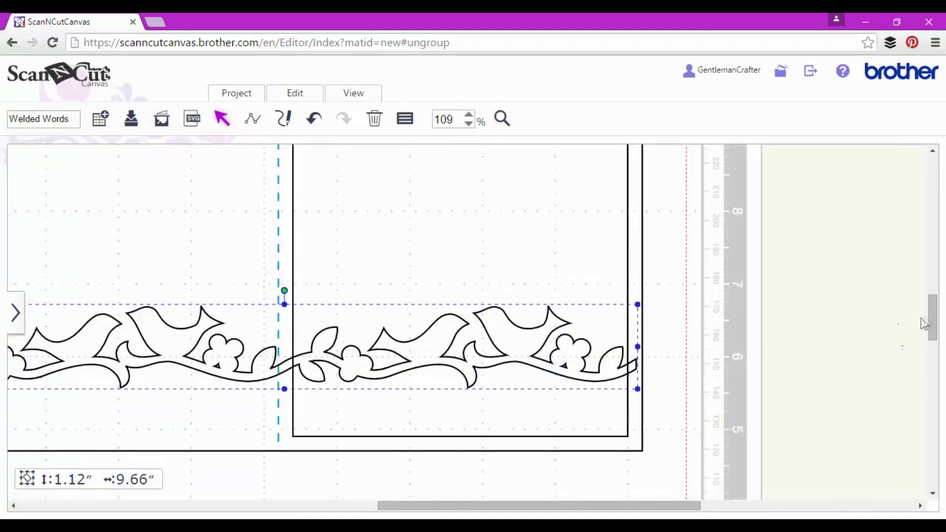
pyautogui.scroll(-3, 932, 325)
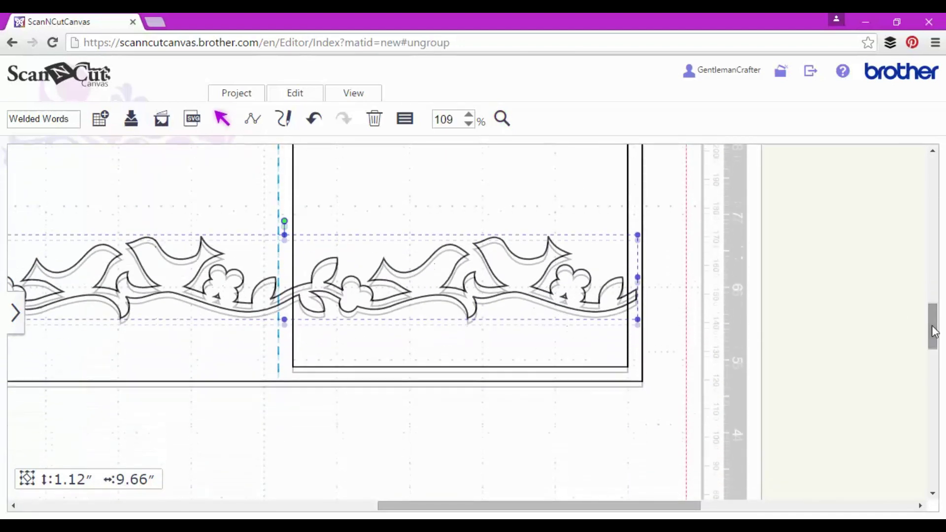
# Step: Select the card rectangle and bird-vine border, then apply Edit > Process Overlap to trim it
pyautogui.click(229, 363)
pyautogui.click(281, 406)
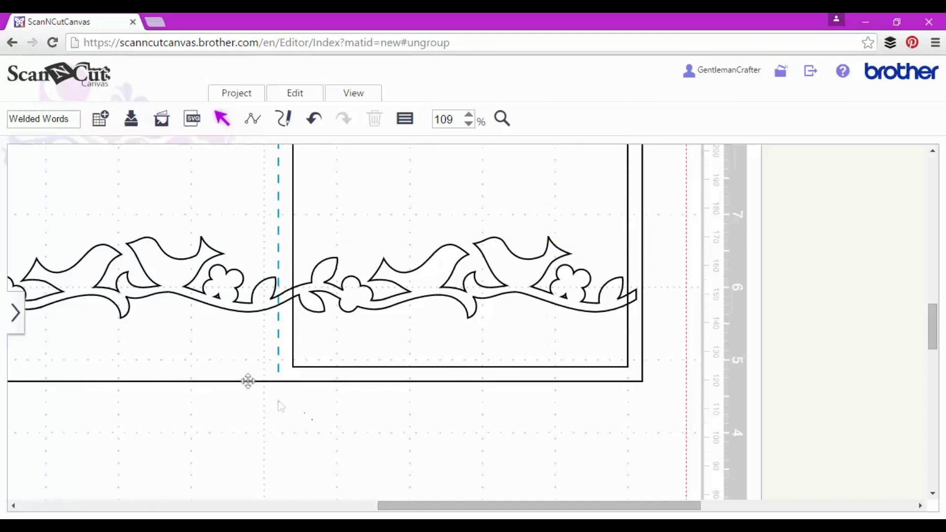
pyautogui.click(215, 353)
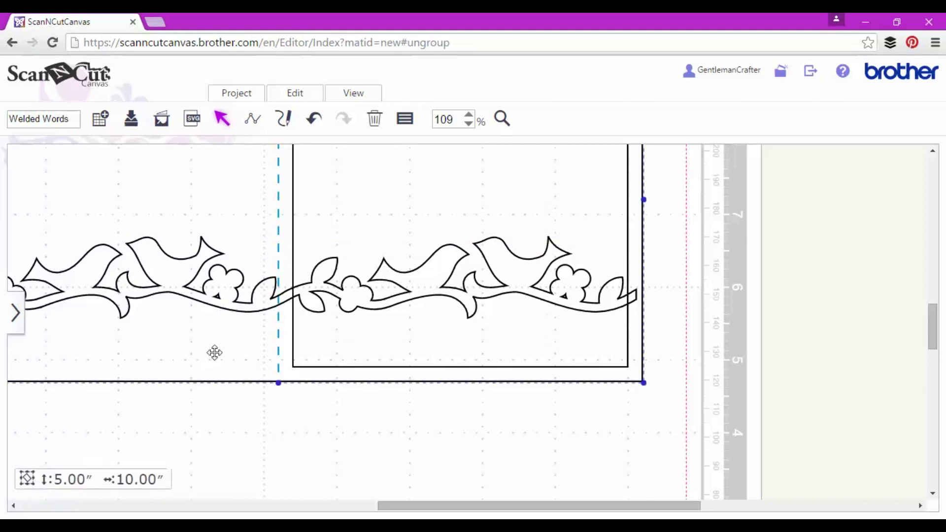
pyautogui.click(182, 279)
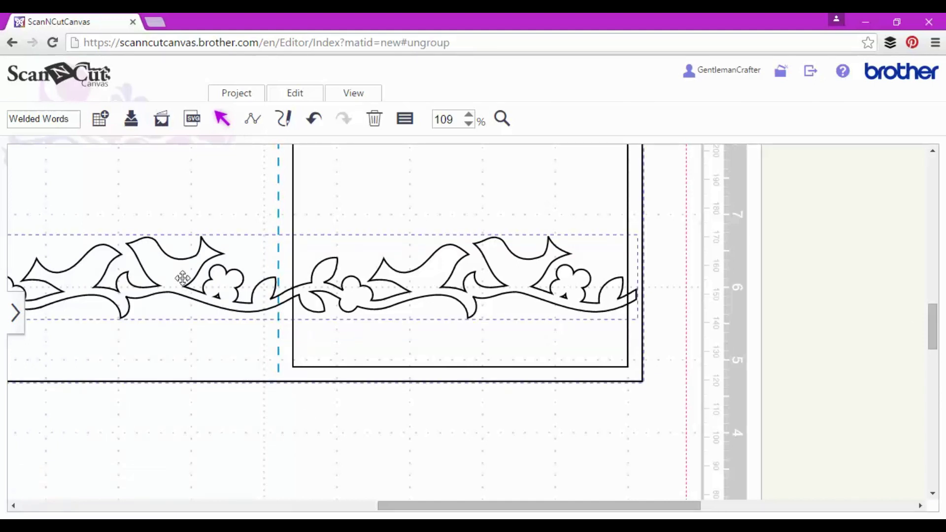
pyautogui.click(284, 99)
pyautogui.click(302, 360)
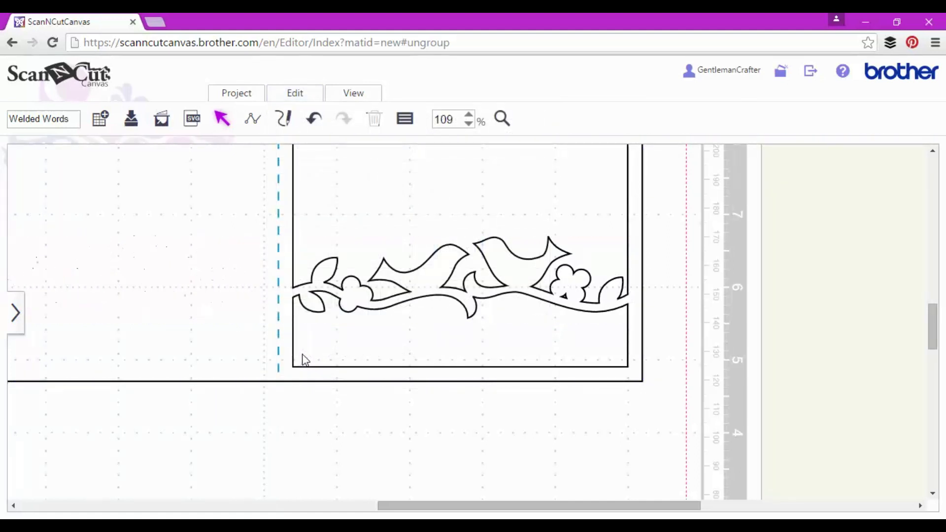
pyautogui.moveTo(460, 506)
pyautogui.mouseDown()
pyautogui.moveTo(395, 506)
pyautogui.moveTo(454, 509)
pyautogui.moveTo(462, 487)
pyautogui.mouseUp()
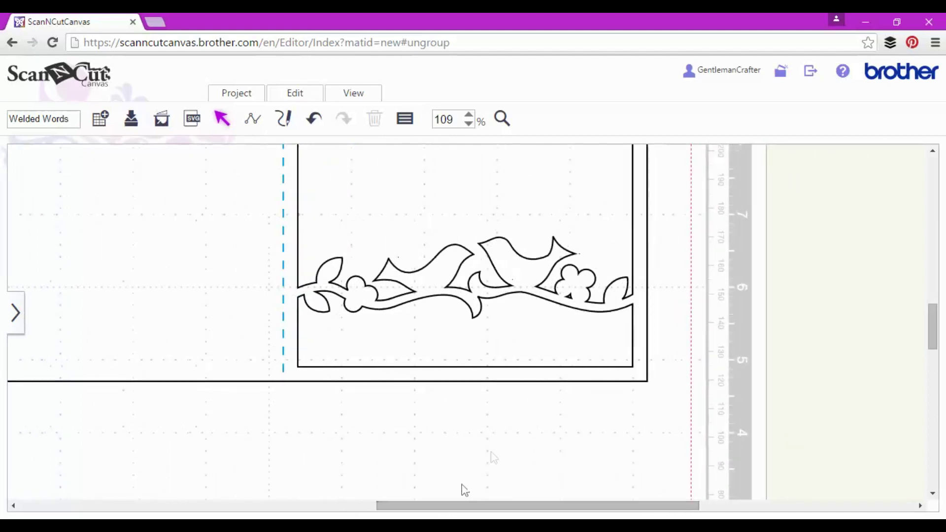
pyautogui.moveTo(932, 340)
pyautogui.mouseDown()
pyautogui.moveTo(934, 324)
pyautogui.moveTo(936, 335)
pyautogui.mouseUp()
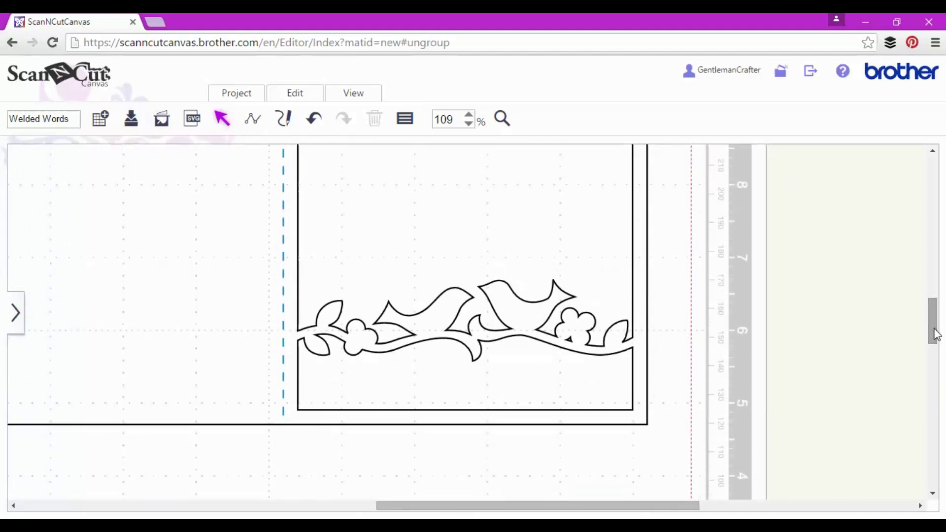
# Step: Fit the mat in view and undo four changes to remove the bird-and-vine border
pyautogui.click(356, 97)
pyautogui.click(344, 136)
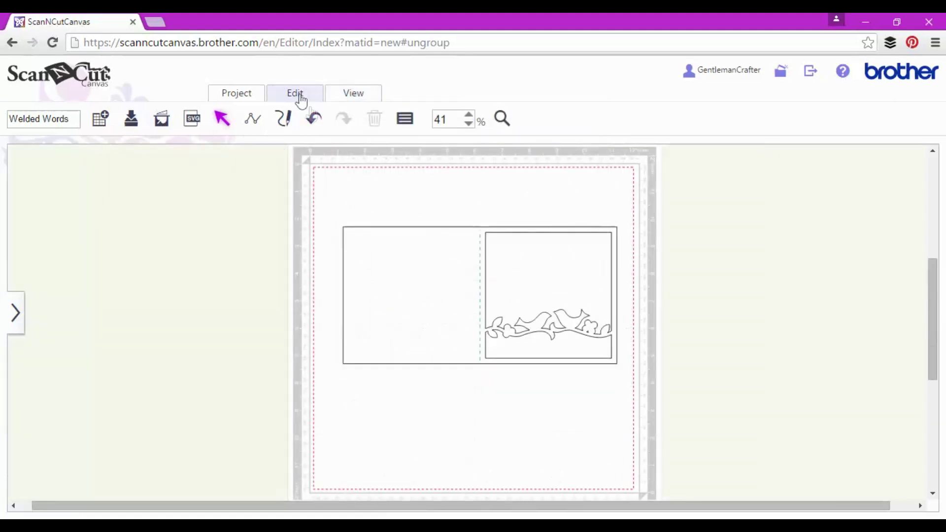
pyautogui.click(314, 120)
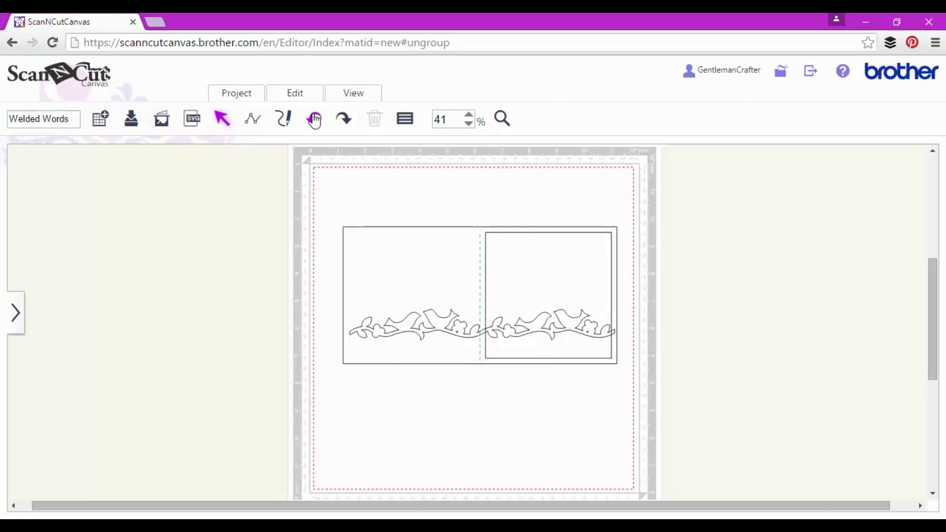
pyautogui.click(315, 120)
pyautogui.click(314, 120)
pyautogui.click(315, 120)
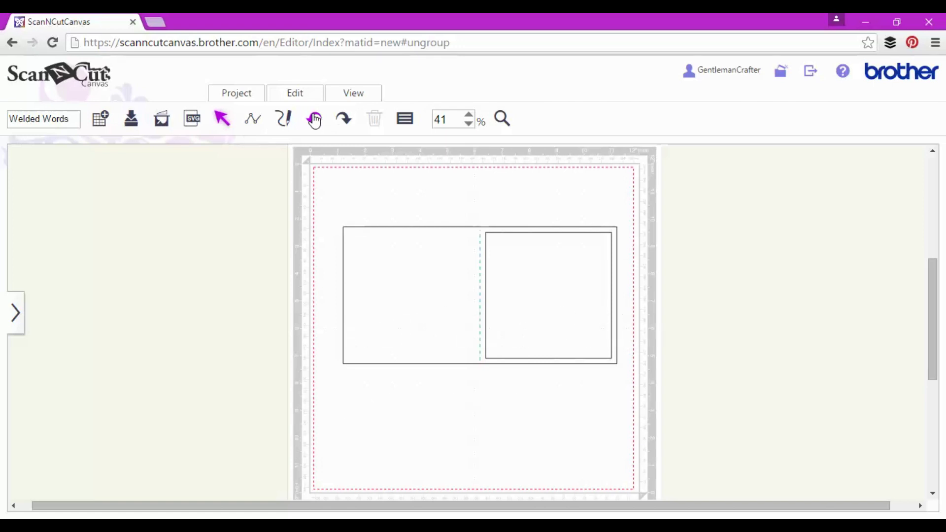
pyautogui.click(17, 312)
# Step: Add an italic script text object from the Text pattern samples to the mat
pyautogui.click(186, 233)
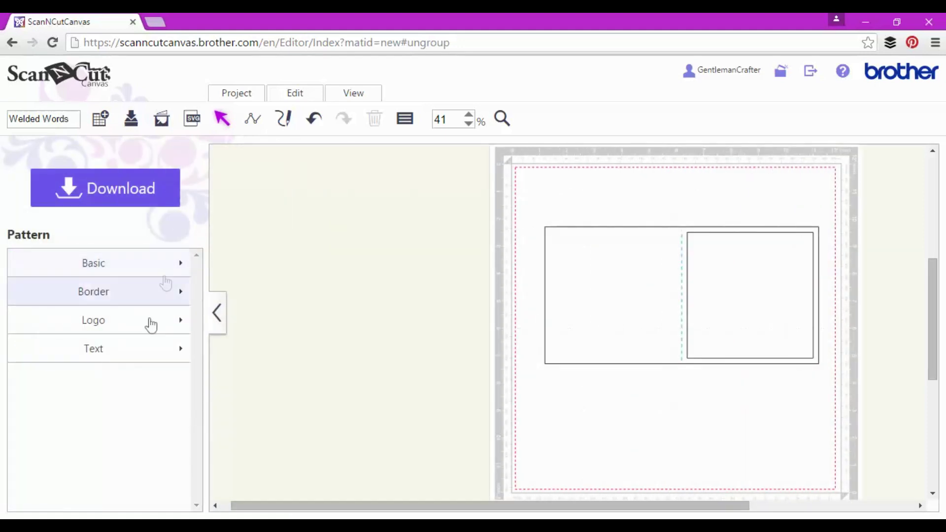
pyautogui.click(141, 353)
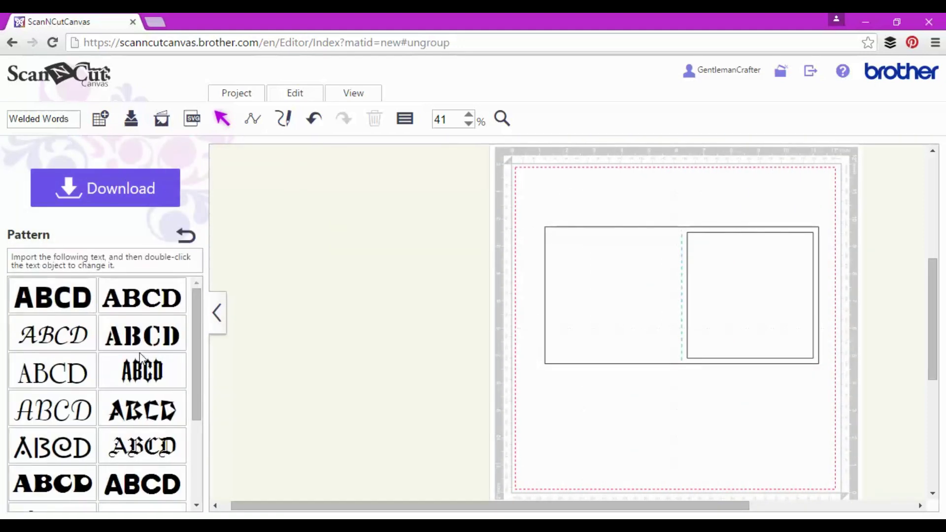
pyautogui.scroll(-3, 140, 352)
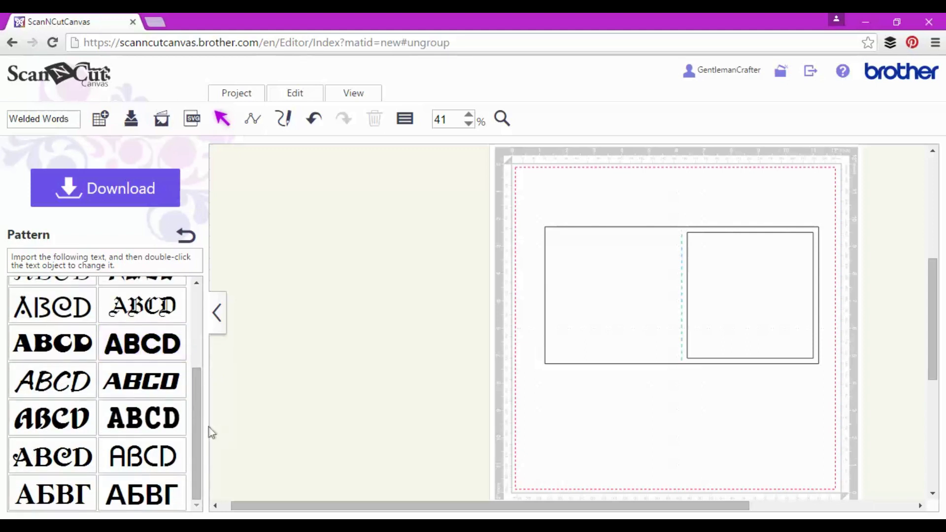
pyautogui.moveTo(196, 433); pyautogui.dragTo(194, 339)
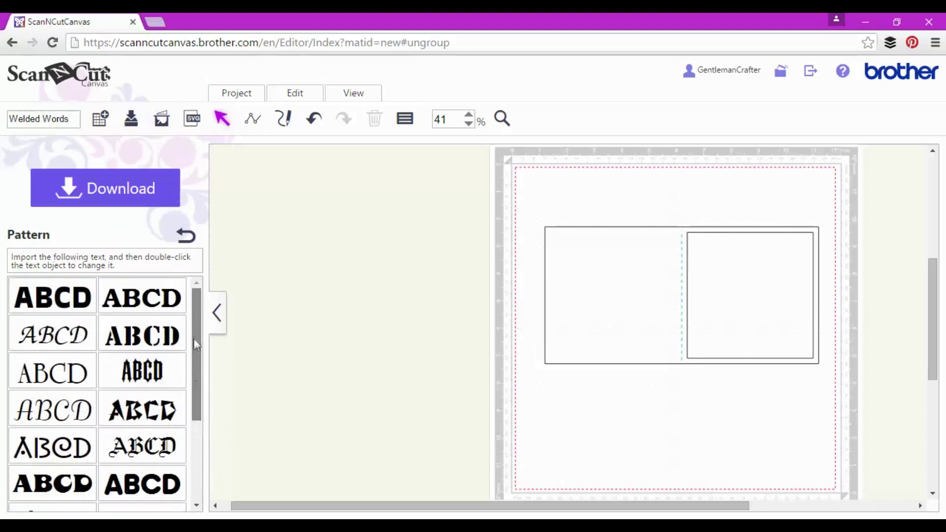
pyautogui.click(95, 337)
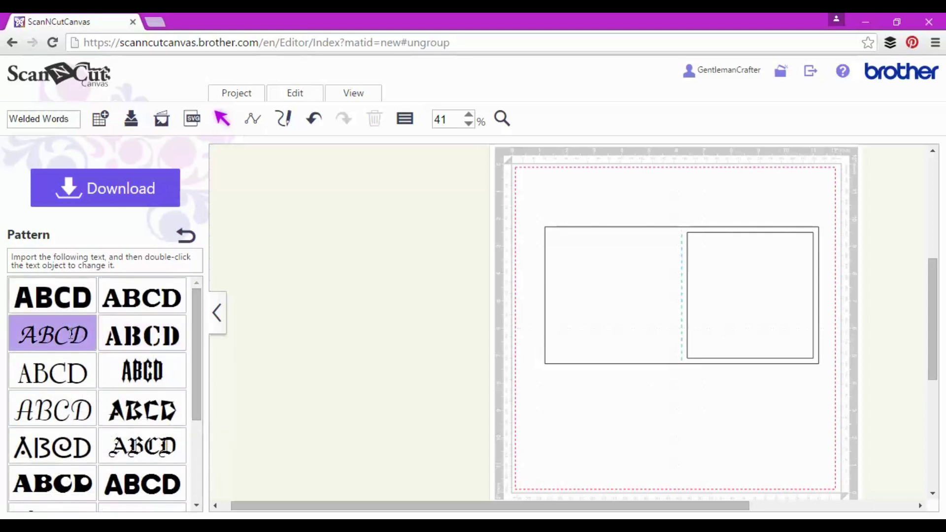
pyautogui.click(216, 313)
# Step: Zoom in on the new text and replace its placeholder with 'With'
pyautogui.click(501, 118)
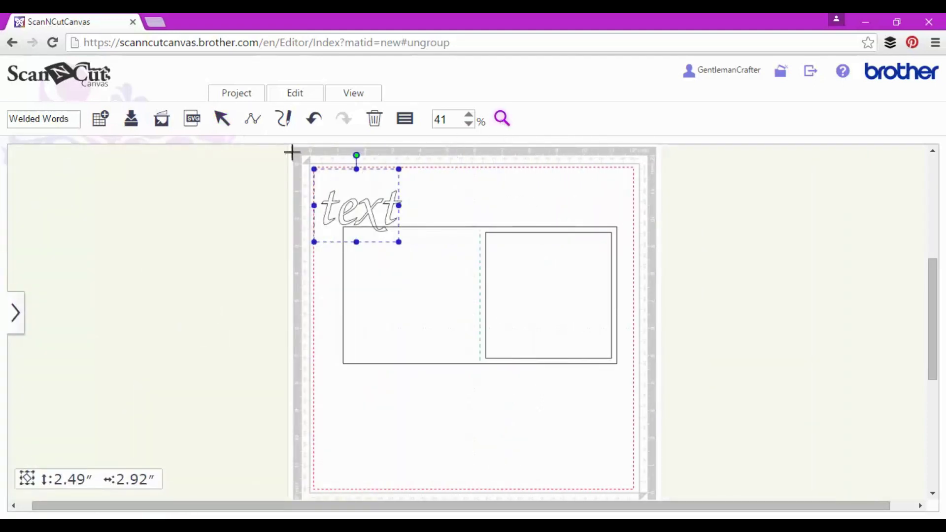
pyautogui.moveTo(291, 152); pyautogui.dragTo(472, 285)
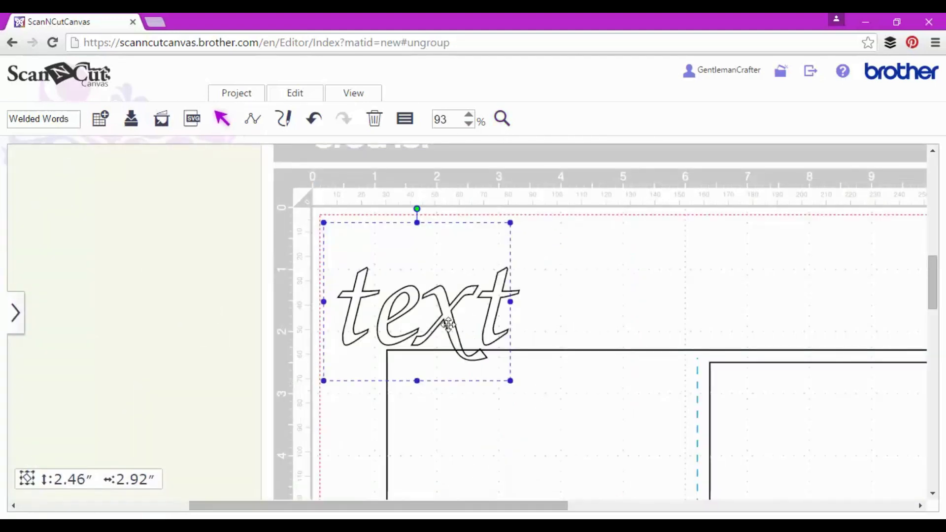
pyautogui.doubleClick(466, 321)
pyautogui.moveTo(501, 319); pyautogui.dragTo(343, 313)
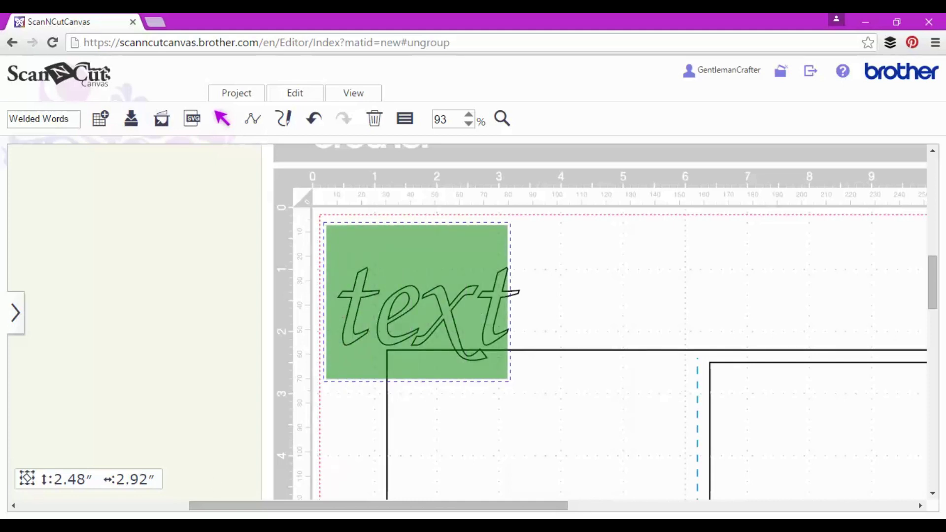
pyautogui.write('With')
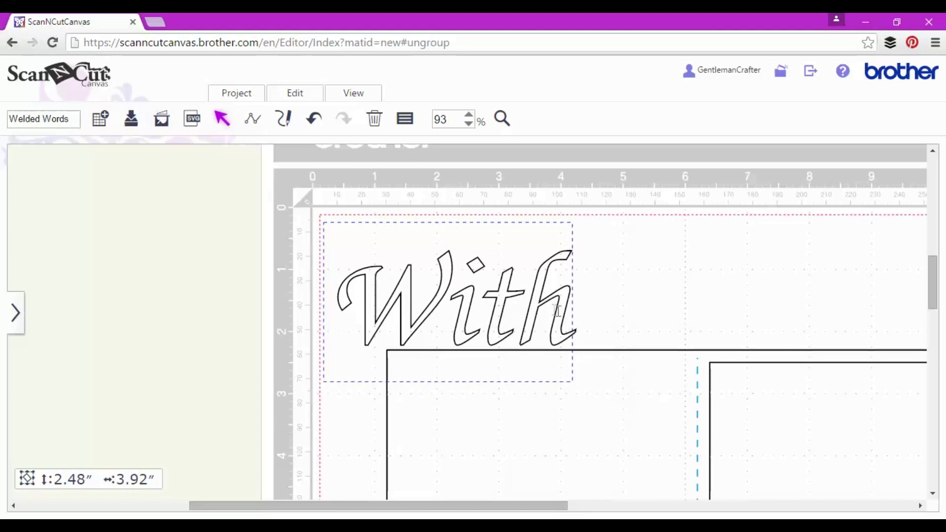
# Step: Tighten the 'With' text's character spacing to -19 in its Properties
pyautogui.click(405, 118)
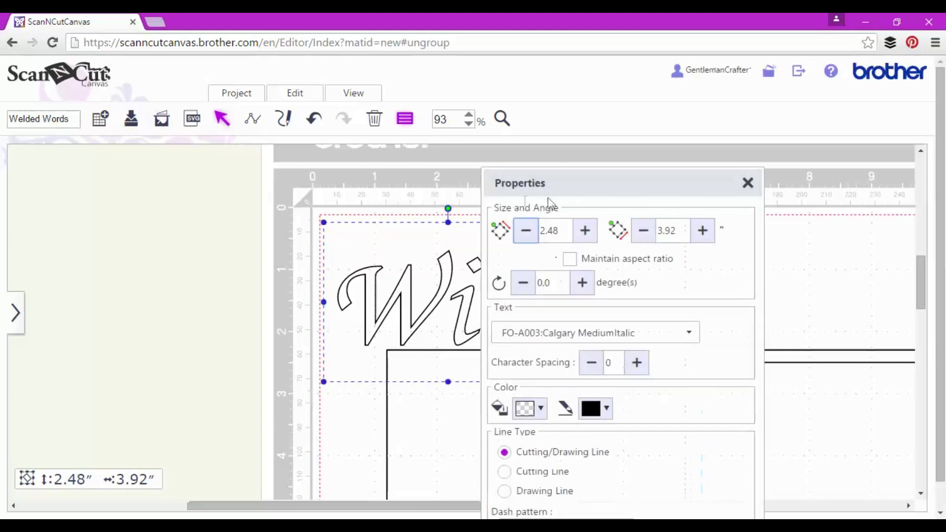
pyautogui.moveTo(557, 183); pyautogui.dragTo(94, 141)
pyautogui.click(128, 316)
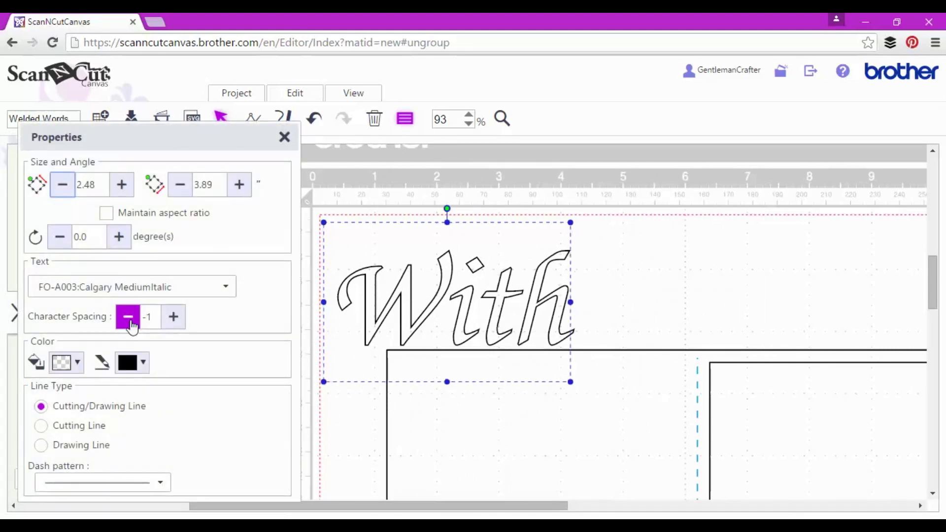
pyautogui.click(128, 316)
pyautogui.click(128, 316)
pyautogui.click(128, 316)
pyautogui.click(128, 316)
pyautogui.click(128, 317)
pyautogui.click(127, 316)
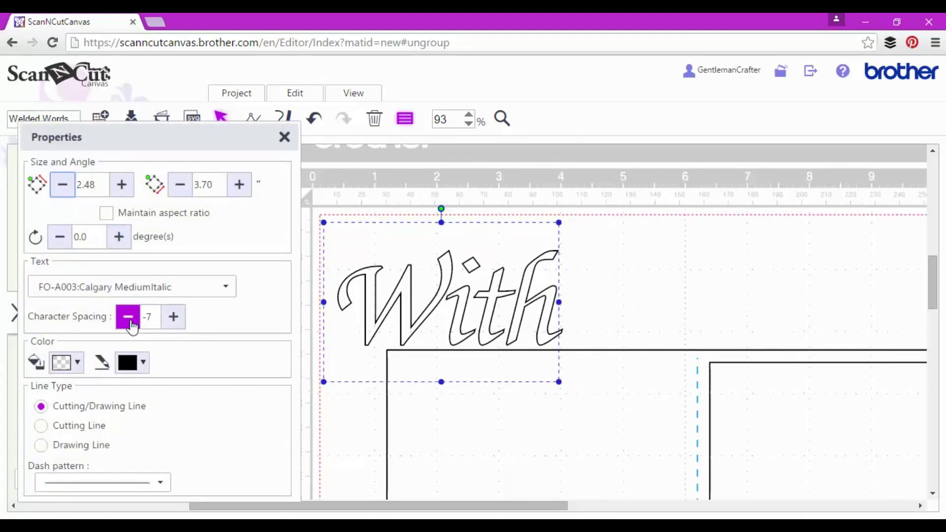
pyautogui.click(127, 316)
pyautogui.click(128, 316)
pyautogui.click(128, 316)
pyautogui.click(128, 316)
pyautogui.click(128, 317)
pyautogui.click(128, 316)
pyautogui.click(128, 317)
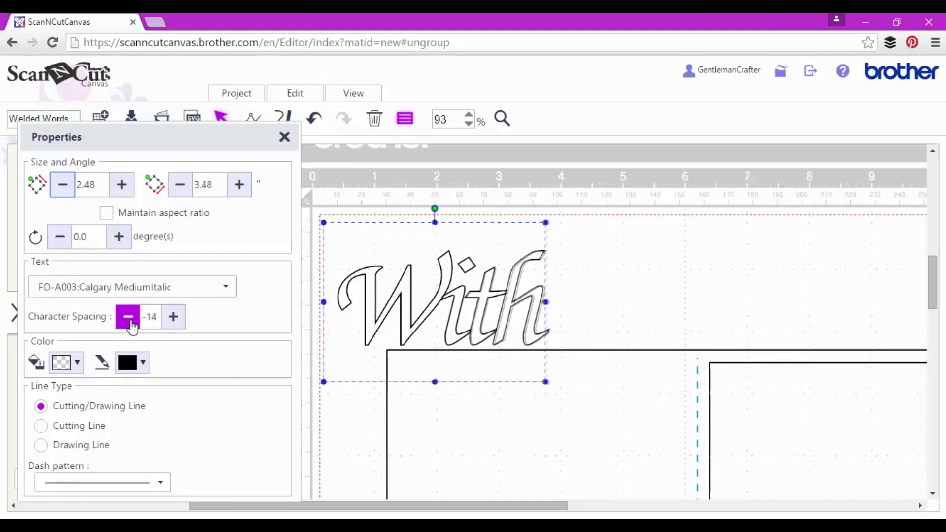
pyautogui.click(128, 316)
pyautogui.click(128, 316)
pyautogui.click(127, 316)
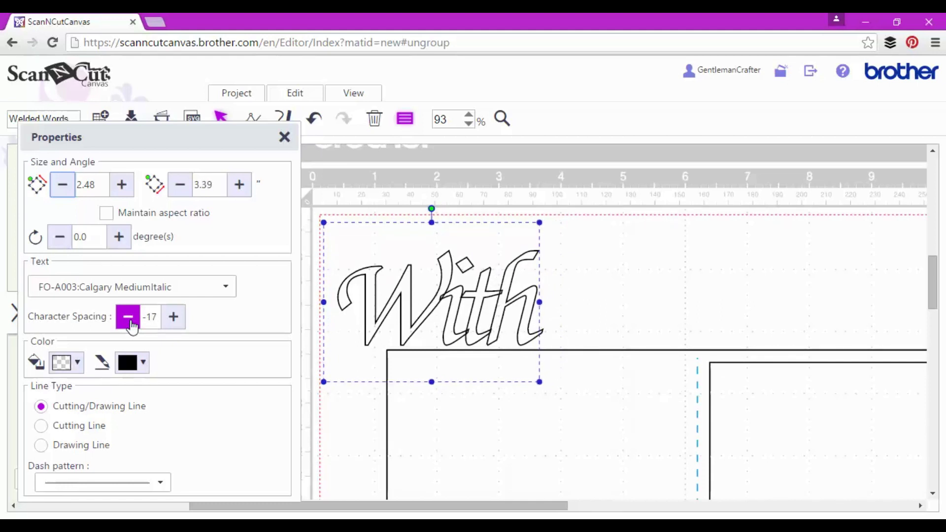
pyautogui.click(127, 316)
pyautogui.click(127, 316)
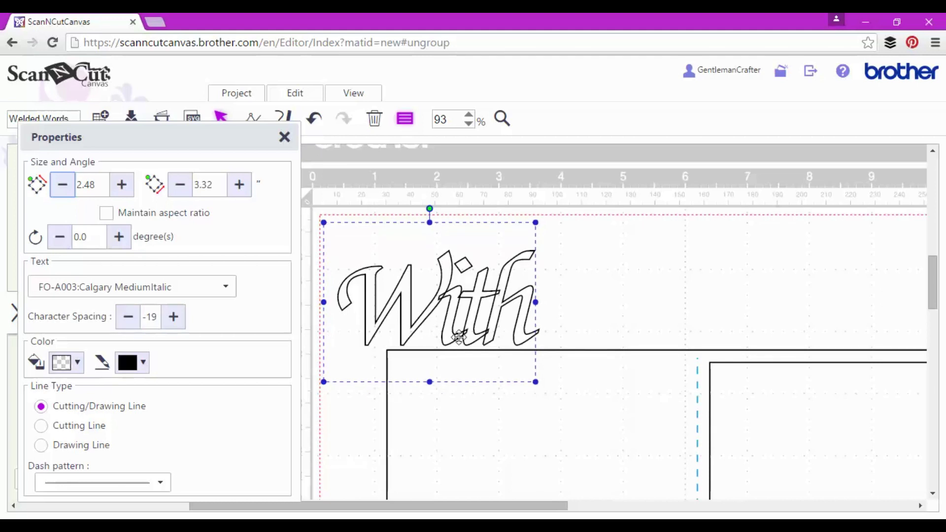
# Step: Zoom in closely on the word 'With' to inspect the overlapping letters
pyautogui.click(502, 119)
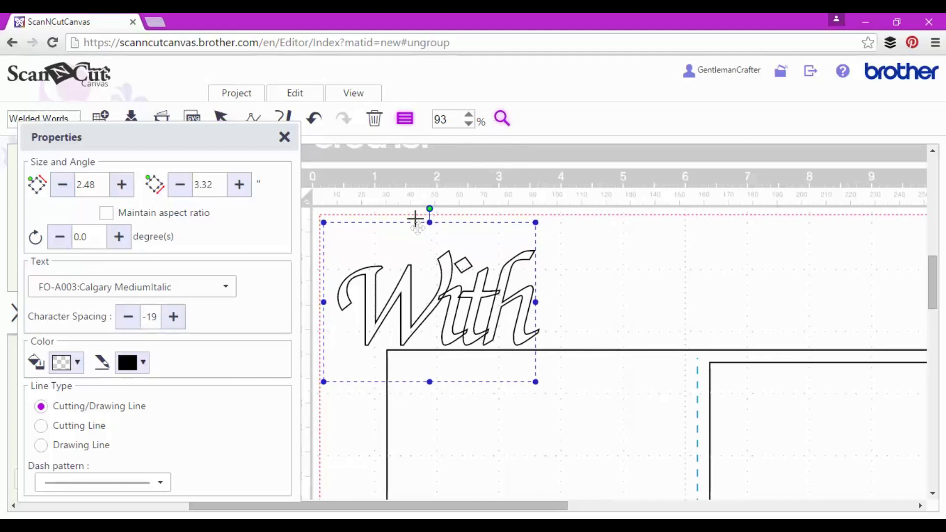
pyautogui.moveTo(426, 244); pyautogui.dragTo(542, 371)
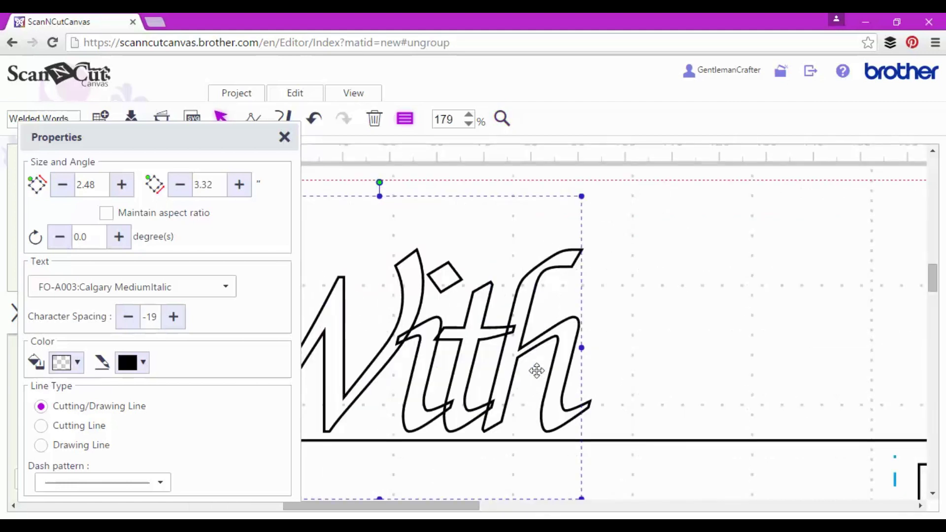
pyautogui.scroll(-2, 932, 281)
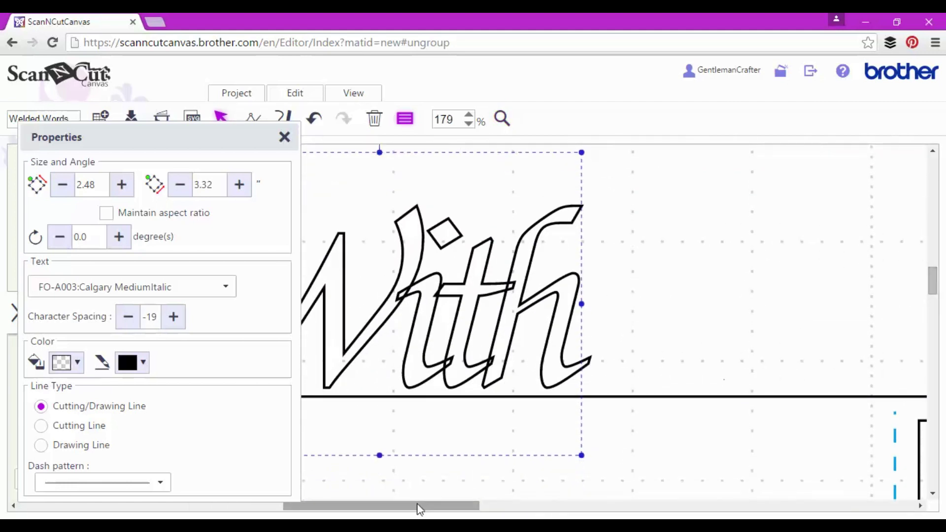
pyautogui.moveTo(414, 507); pyautogui.dragTo(400, 511)
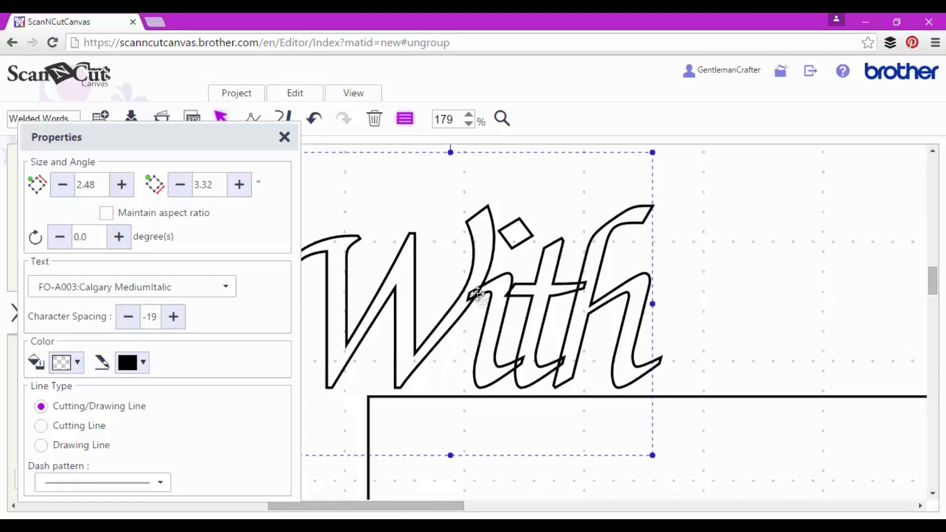
pyautogui.click(294, 95)
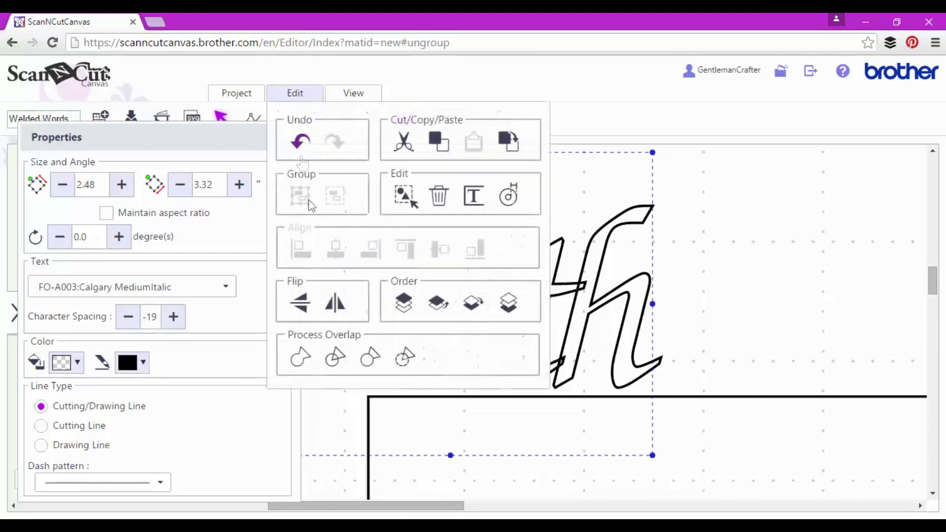
pyautogui.click(301, 360)
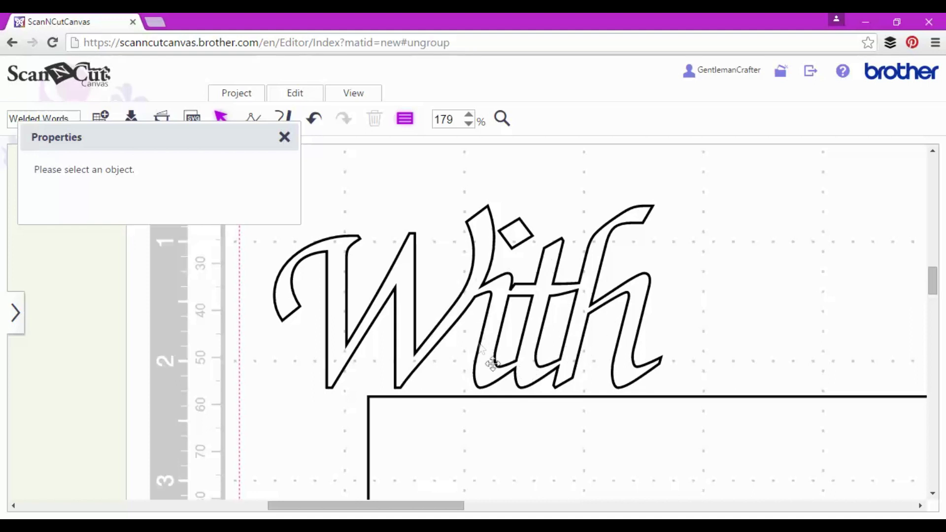
pyautogui.click(322, 129)
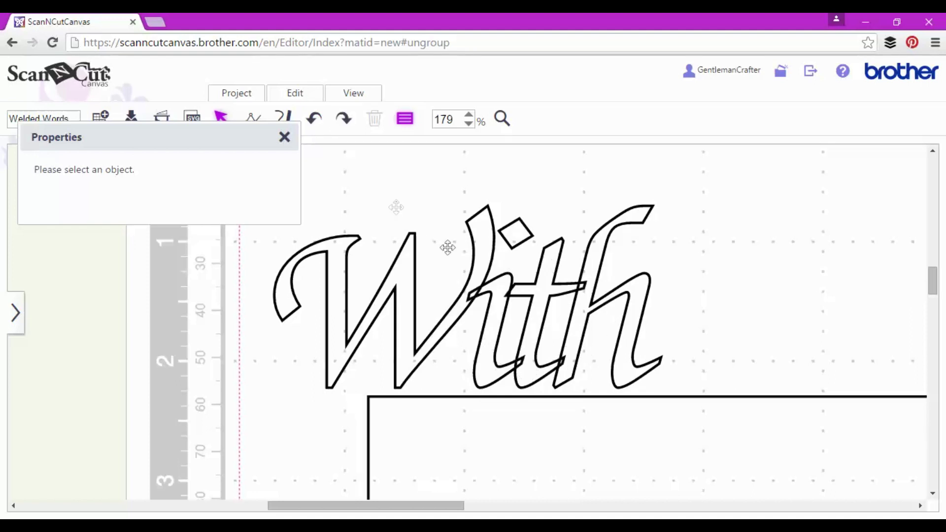
pyautogui.click(480, 269)
# Step: Try Antique Oakland Bold and Brussels Demi on 'With', tightening its character spacing
pyautogui.click(227, 287)
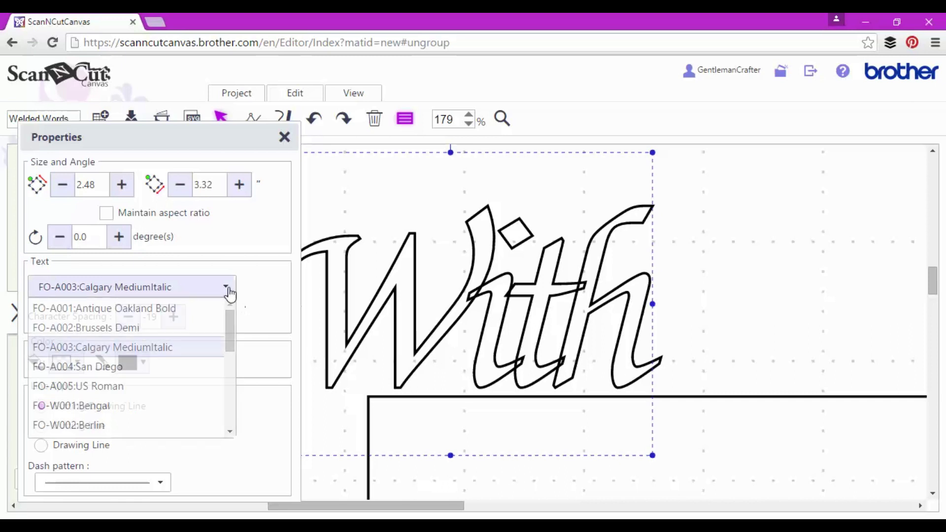
pyautogui.click(196, 310)
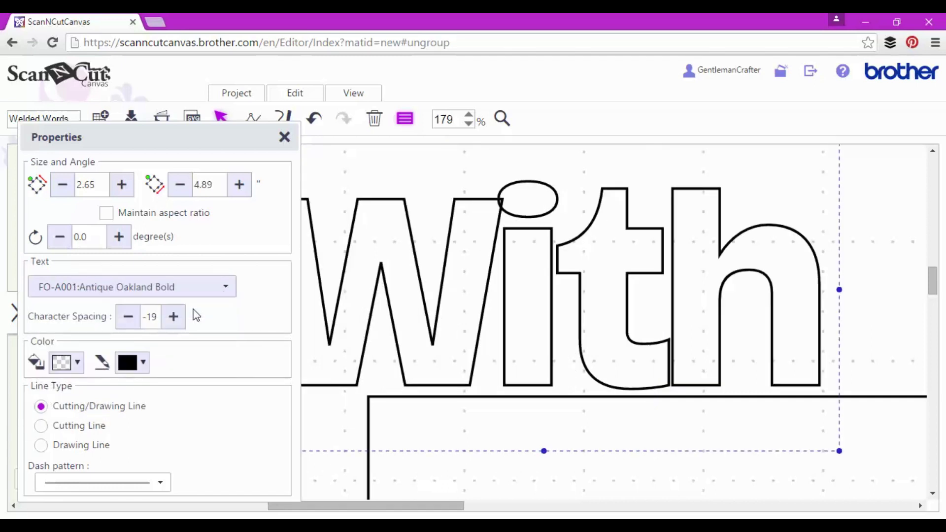
pyautogui.click(227, 290)
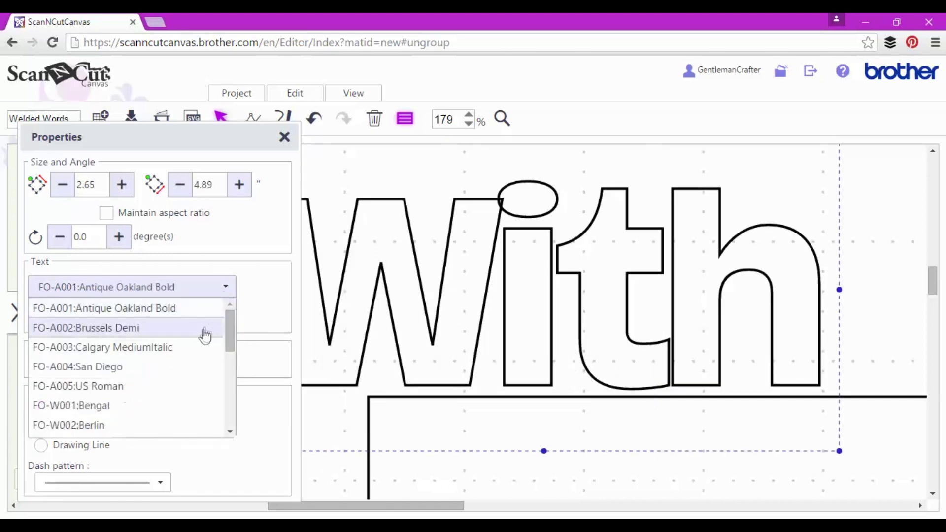
pyautogui.click(204, 329)
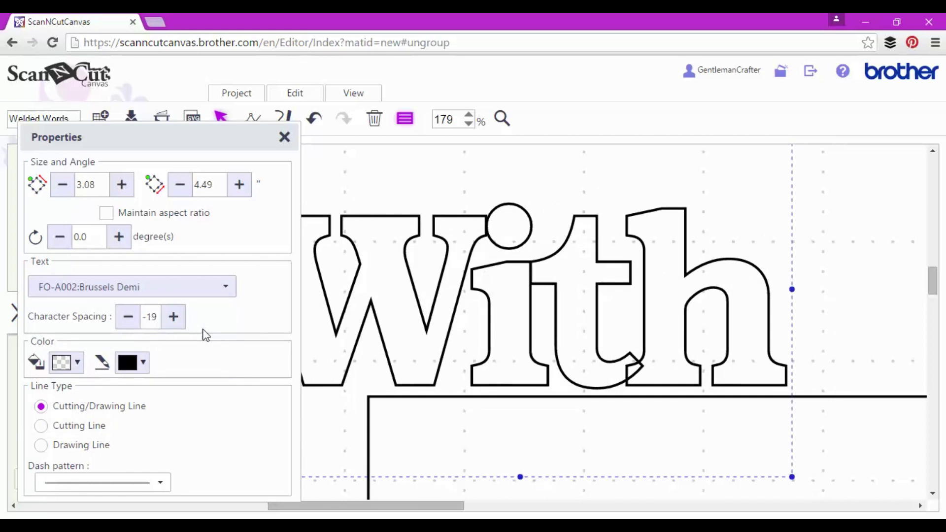
pyautogui.click(128, 317)
pyautogui.click(128, 317)
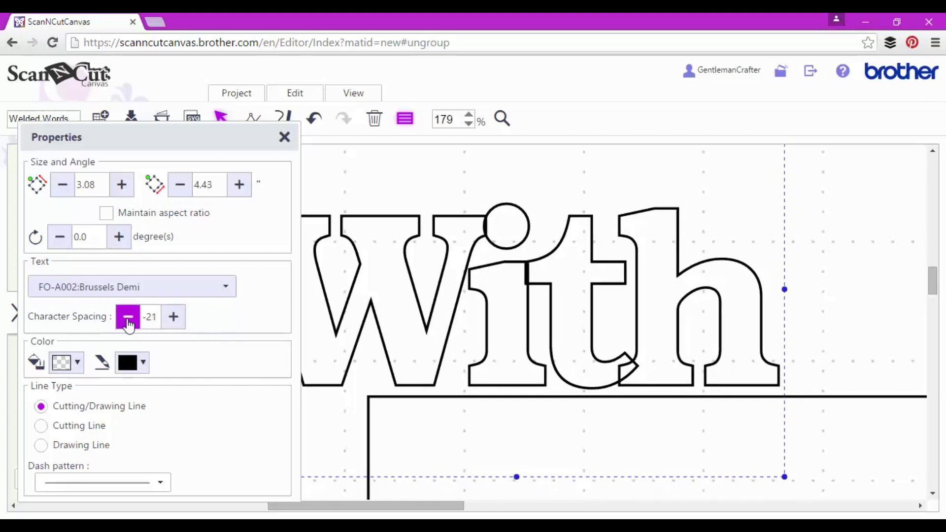
pyautogui.click(128, 317)
pyautogui.click(127, 317)
pyautogui.click(128, 318)
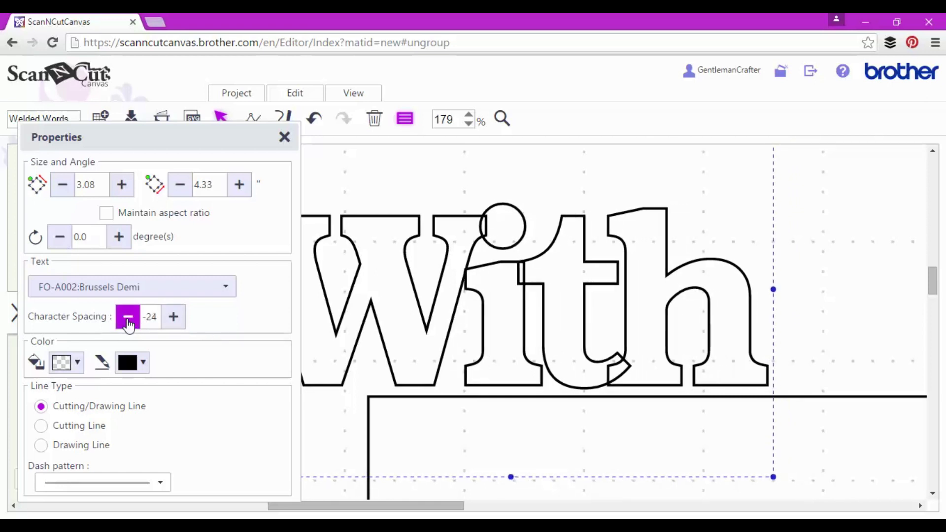
pyautogui.click(128, 318)
pyautogui.click(127, 318)
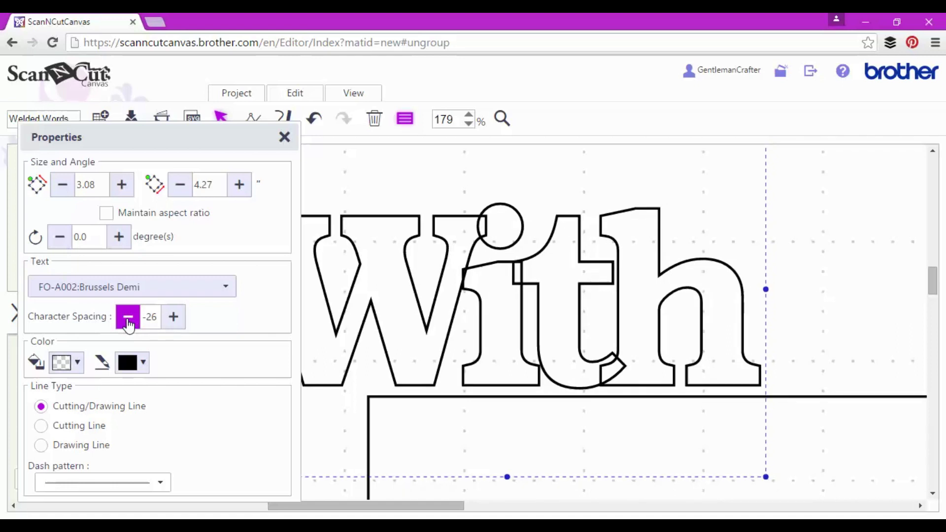
pyautogui.click(127, 318)
# Step: Set 'With' in US Roman, after trying San Diego, and widen its character spacing
pyautogui.click(139, 290)
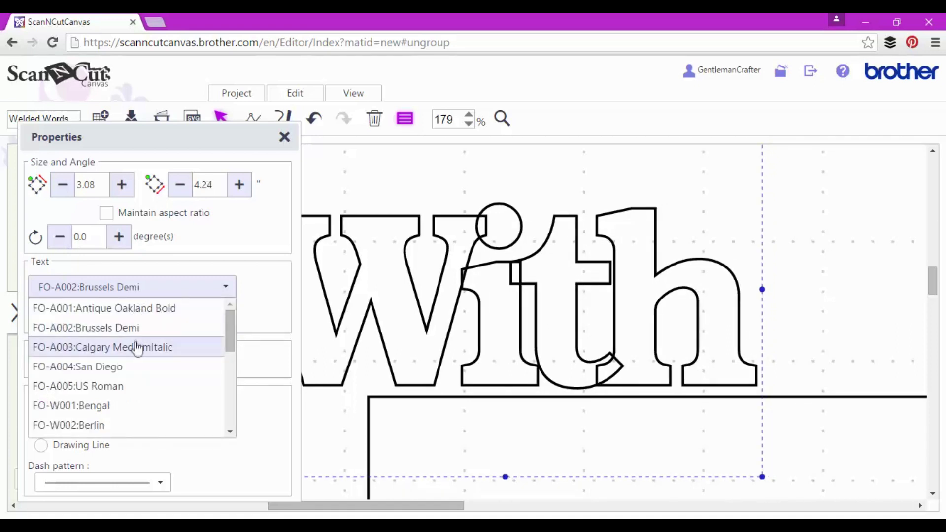
pyautogui.click(134, 366)
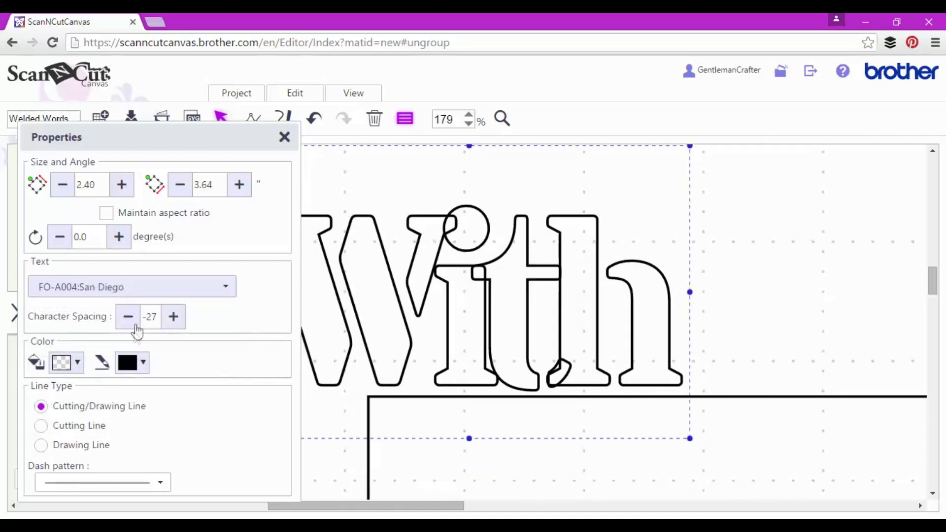
pyautogui.click(142, 290)
pyautogui.click(141, 386)
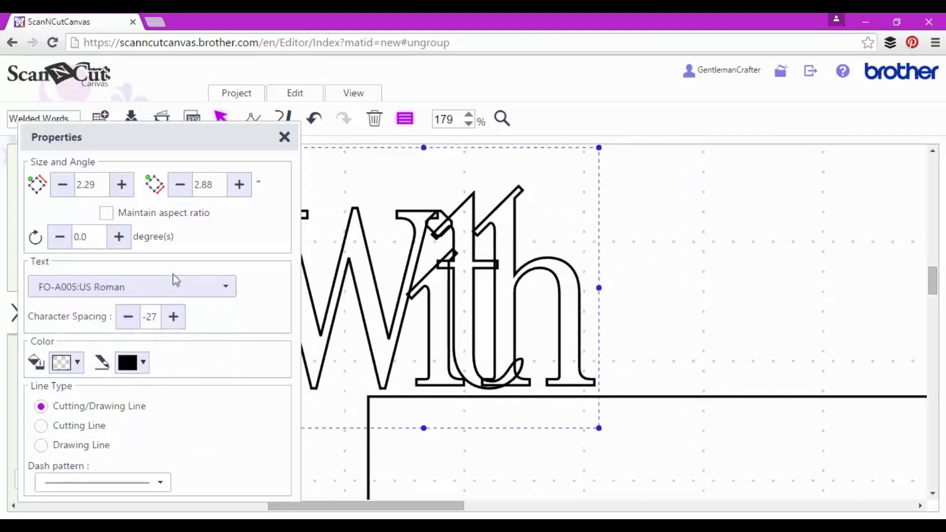
pyautogui.click(173, 317)
pyautogui.click(173, 317)
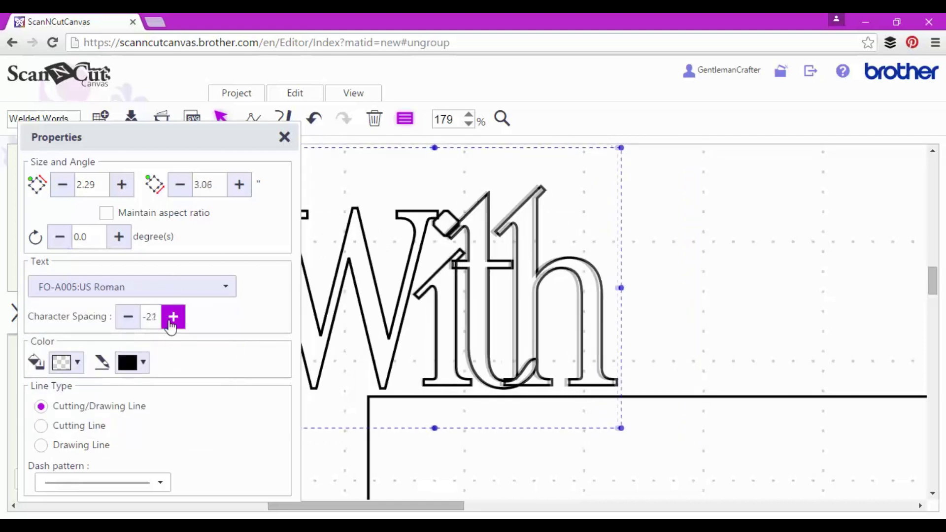
pyautogui.click(173, 317)
pyautogui.click(173, 316)
pyautogui.click(173, 317)
pyautogui.click(173, 317)
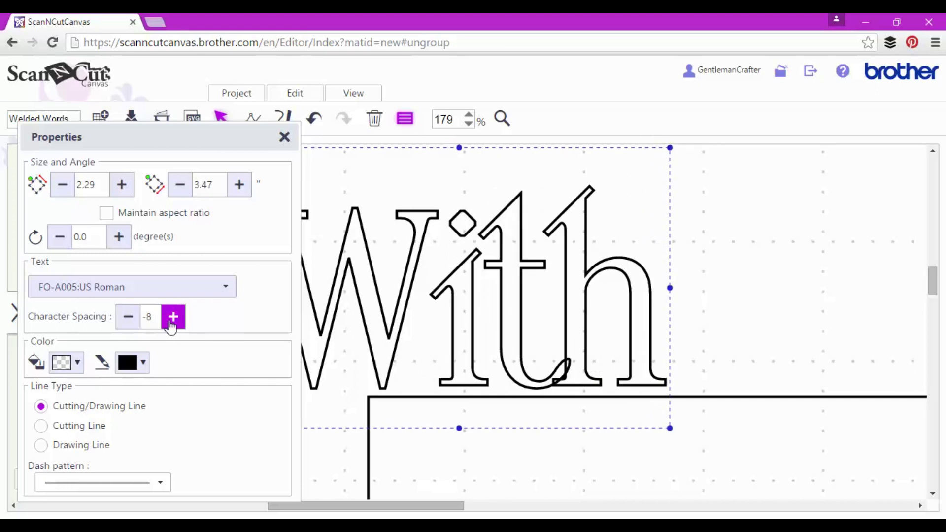
# Step: Widen spacing to 1, retype the text as 'You&Me', and zoom to 100%
pyautogui.click(173, 317)
pyautogui.click(173, 317)
pyautogui.click(173, 317)
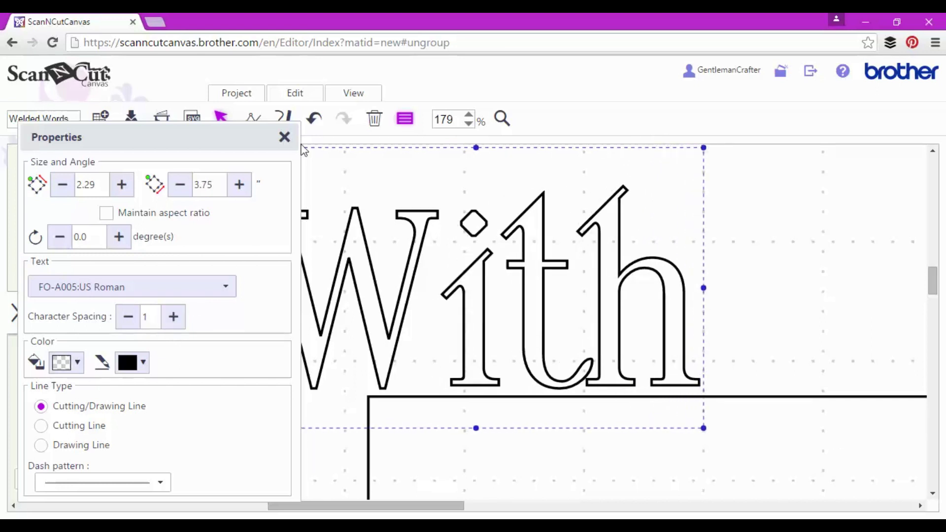
pyautogui.click(285, 137)
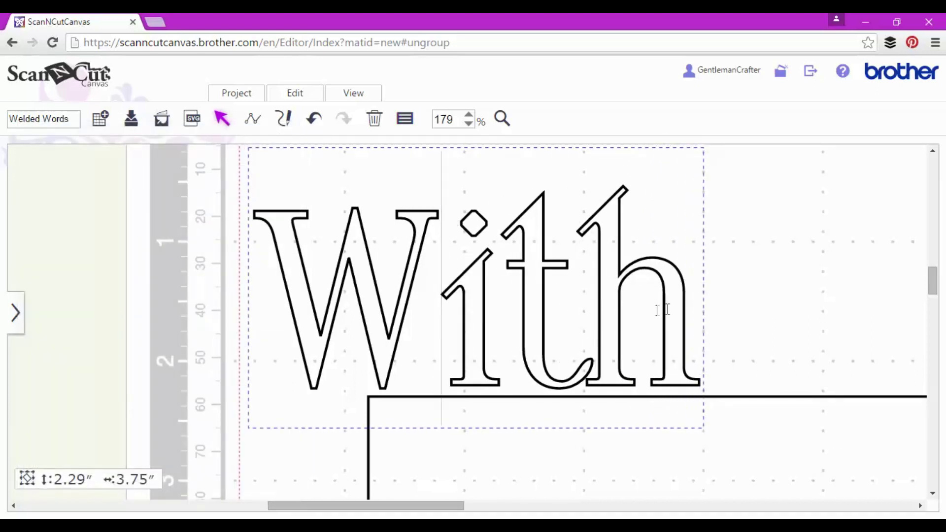
pyautogui.moveTo(700, 312); pyautogui.dragTo(302, 319)
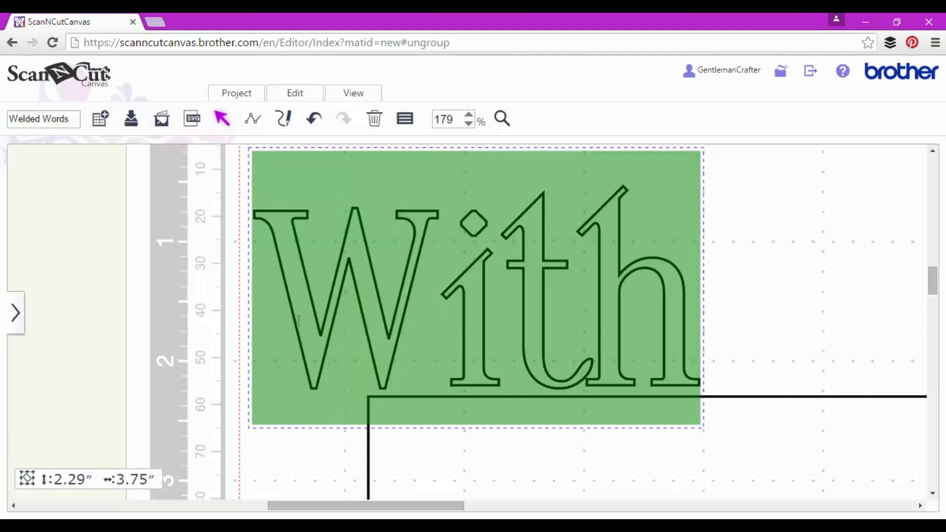
pyautogui.write('You')
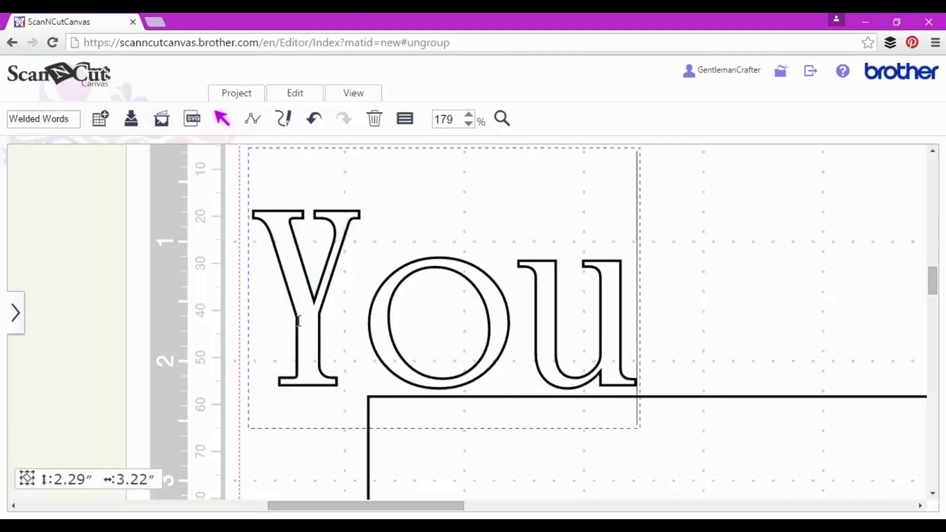
pyautogui.write('&M')
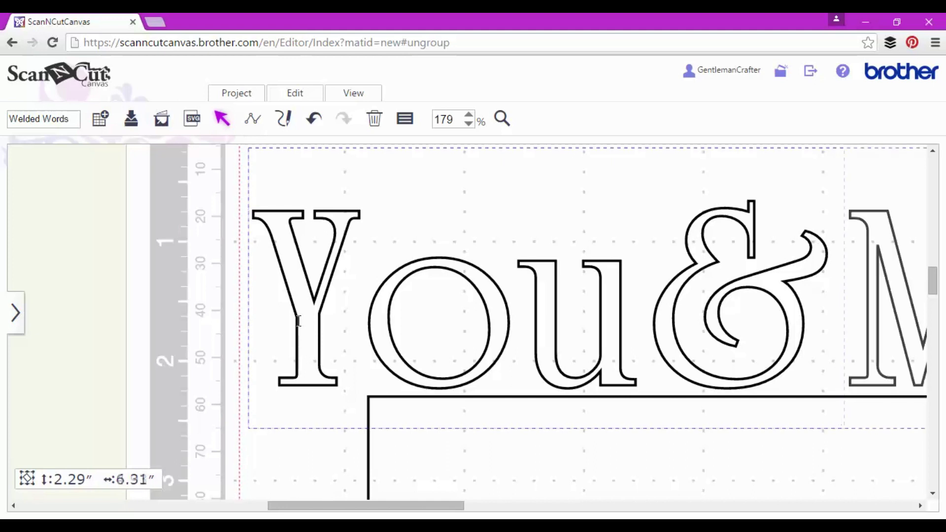
pyautogui.click(470, 123)
pyautogui.click(469, 123)
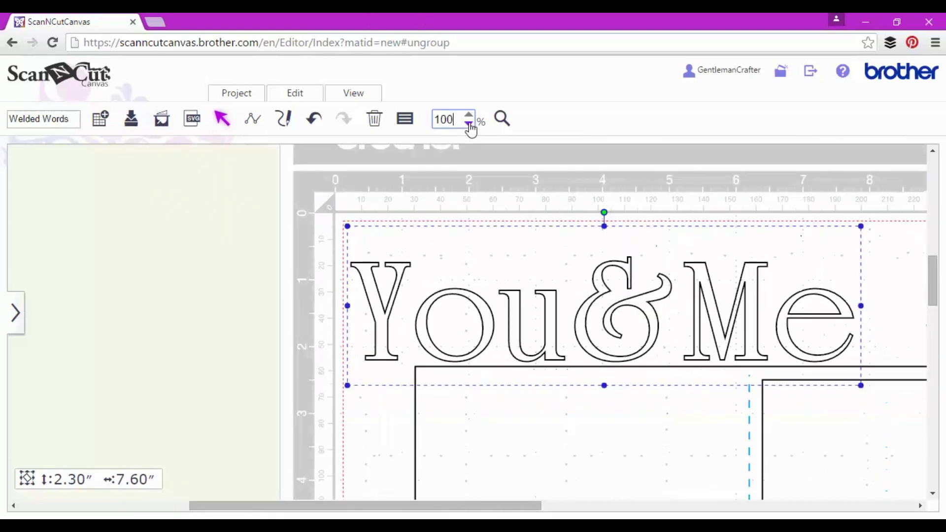
# Step: Set 'You&Me' in Calgary MediumItalic with character spacing -16
pyautogui.click(411, 127)
pyautogui.click(226, 287)
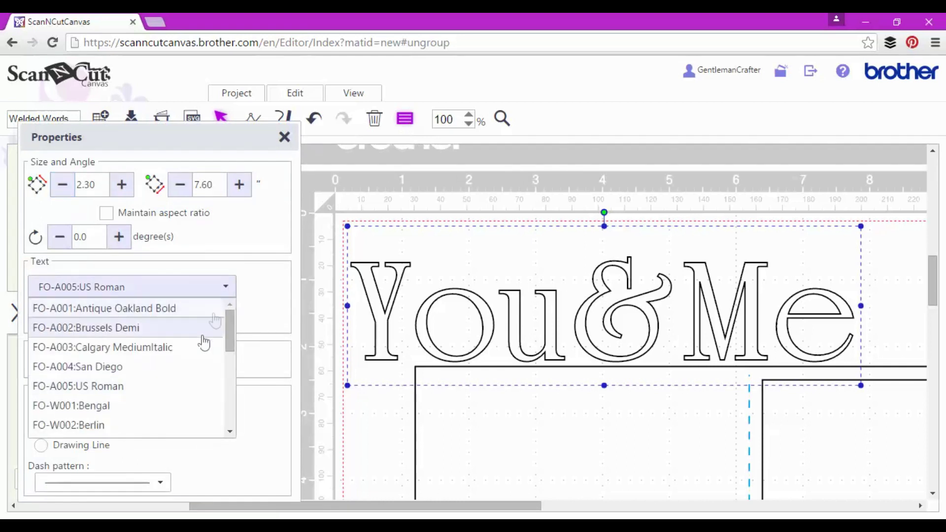
pyautogui.click(197, 350)
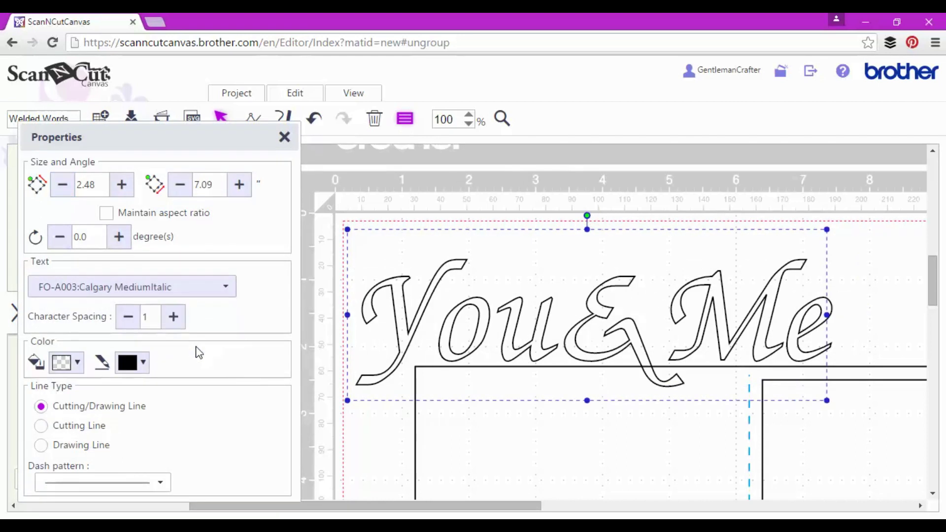
pyautogui.click(129, 317)
pyautogui.click(128, 316)
pyautogui.click(128, 316)
pyautogui.click(128, 316)
pyautogui.click(128, 316)
pyautogui.click(128, 316)
pyautogui.click(129, 317)
pyautogui.doubleClick(128, 316)
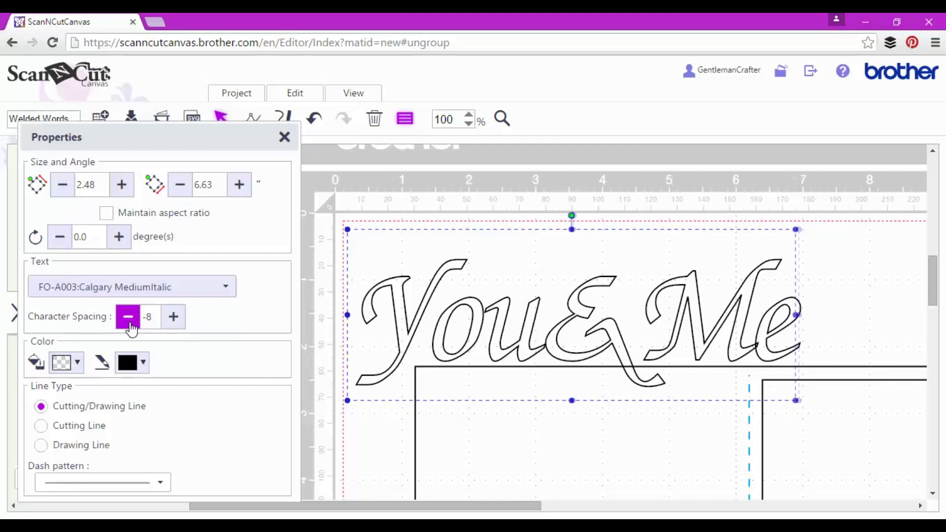
pyautogui.click(128, 316)
pyautogui.doubleClick(128, 316)
pyautogui.doubleClick(128, 316)
pyautogui.doubleClick(128, 317)
pyautogui.click(128, 316)
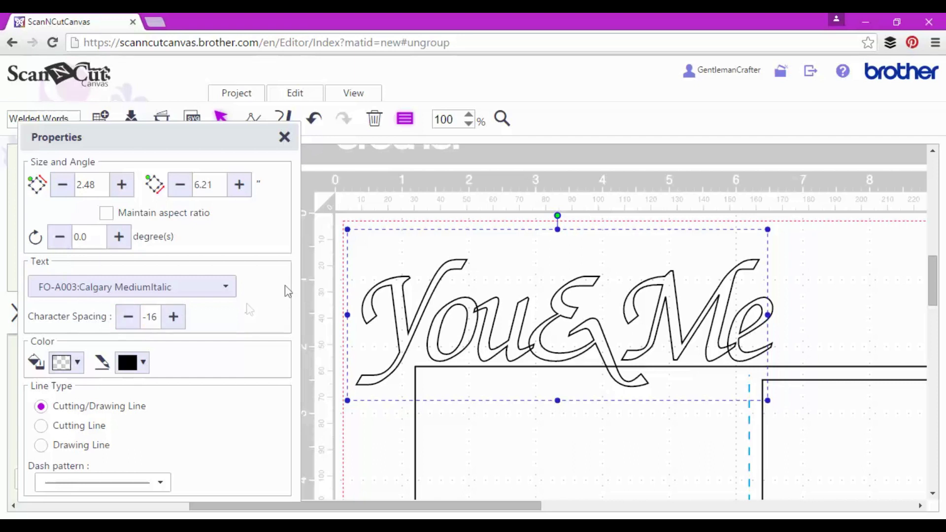
# Step: Drag the pink hearts border pattern onto the mat across the You&Me lettering
pyautogui.click(284, 138)
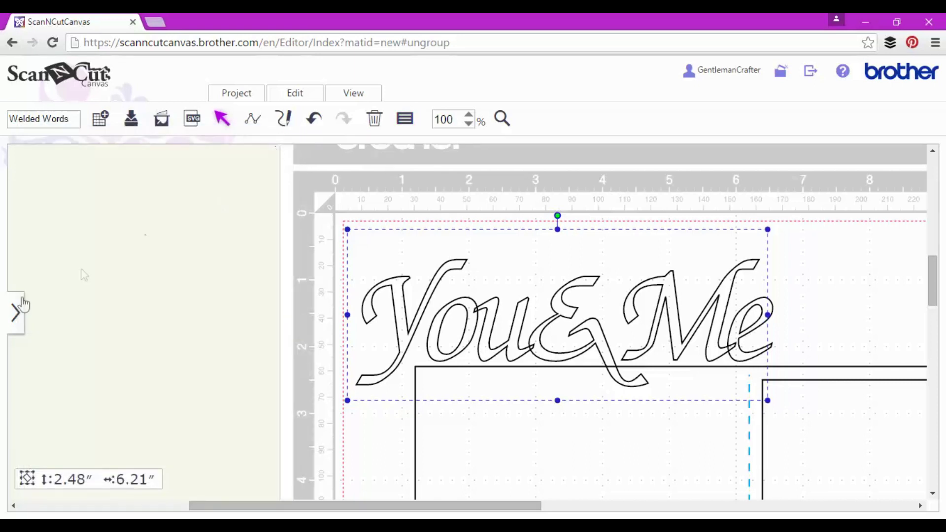
pyautogui.click(15, 314)
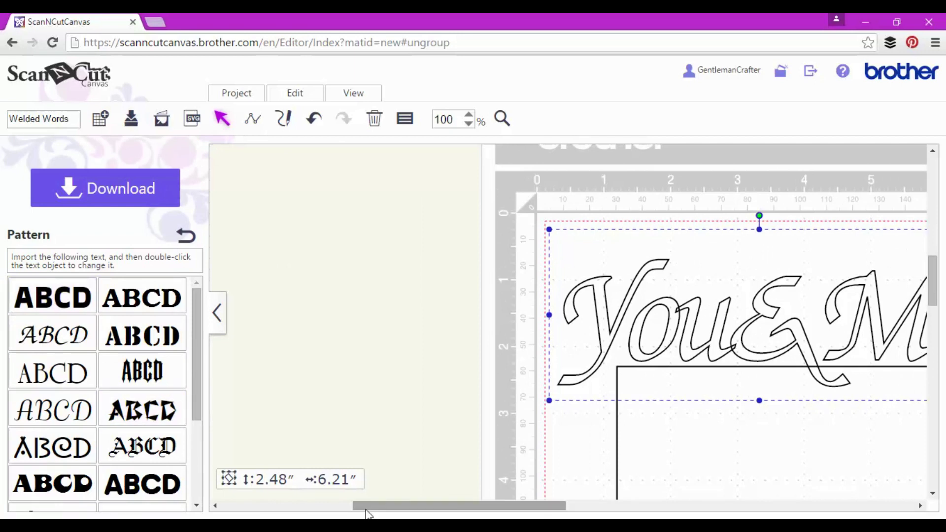
pyautogui.moveTo(367, 513); pyautogui.dragTo(438, 516)
pyautogui.click(186, 236)
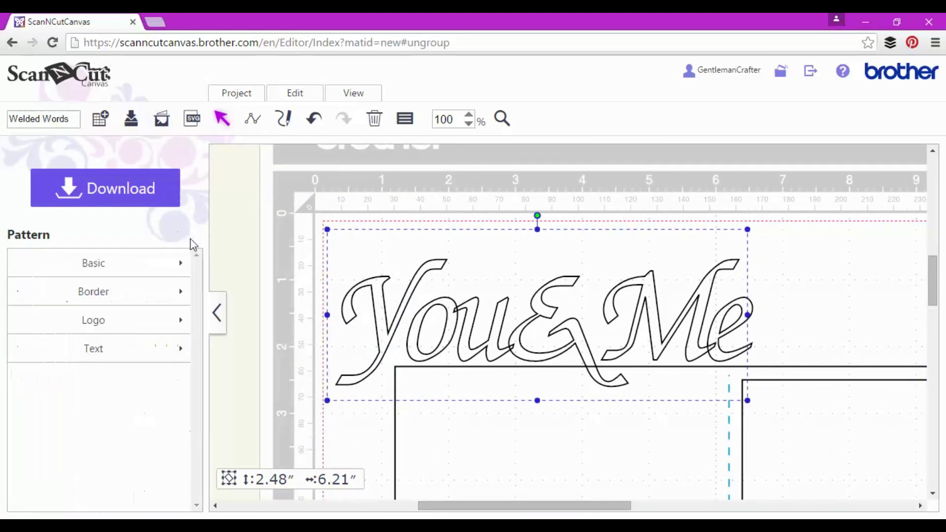
pyautogui.click(166, 294)
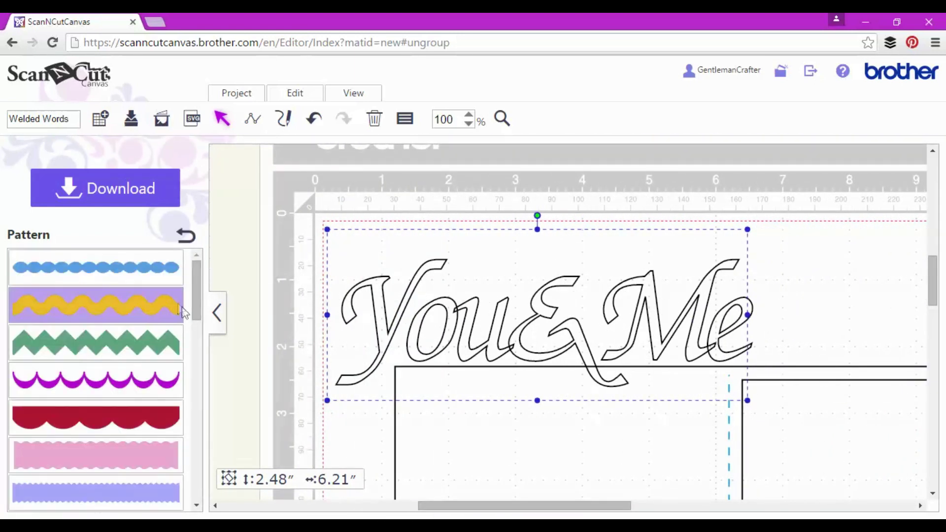
pyautogui.moveTo(198, 312); pyautogui.dragTo(190, 391)
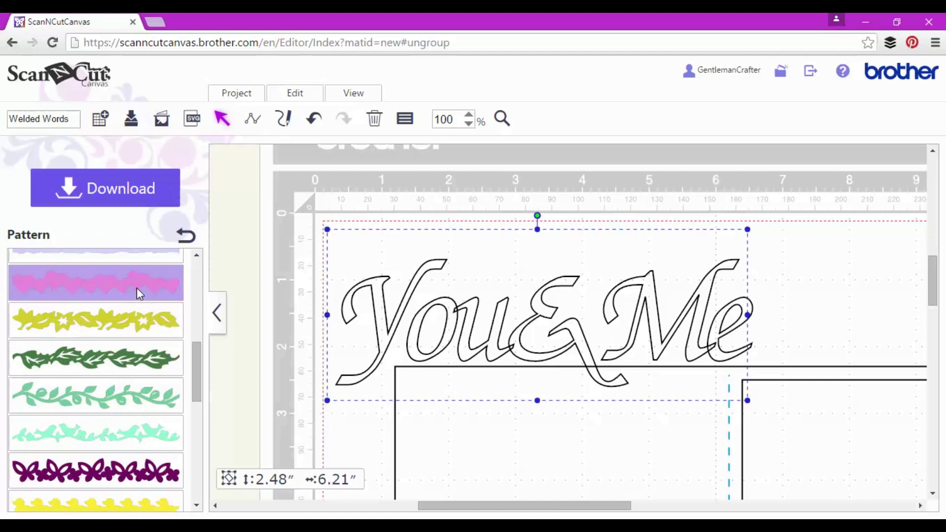
pyautogui.moveTo(137, 288); pyautogui.dragTo(258, 302)
# Step: Scale the pink hearts border down to about half its width
pyautogui.click(221, 313)
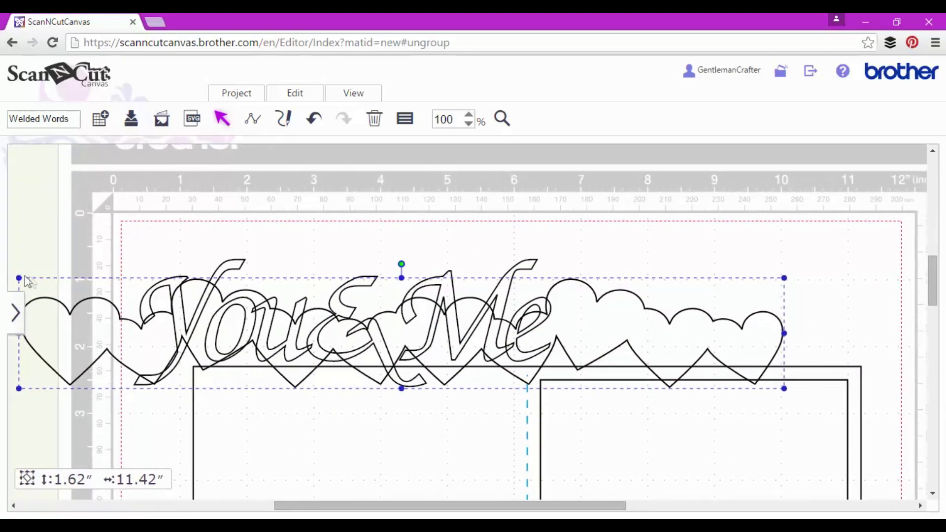
pyautogui.moveTo(23, 278); pyautogui.dragTo(56, 284)
pyautogui.moveTo(84, 316); pyautogui.dragTo(382, 419)
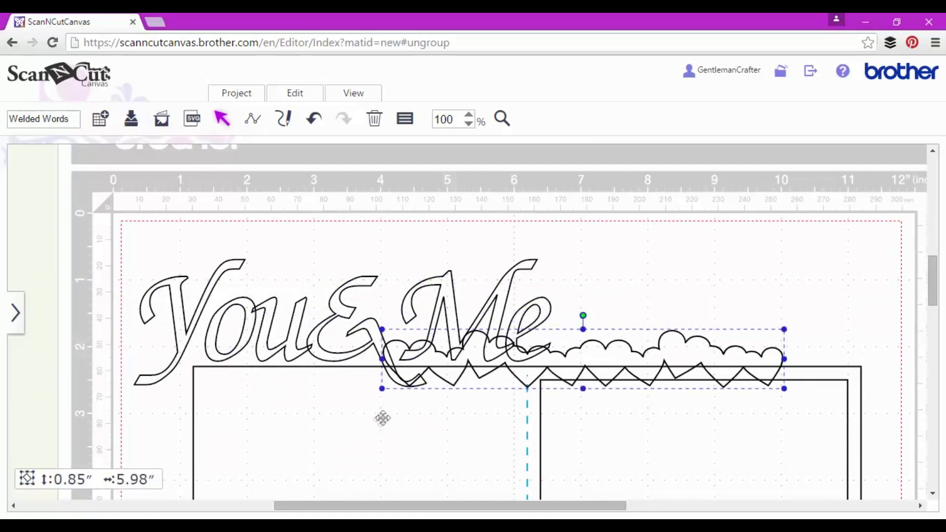
# Step: Move You&Me onto the square window's bottom edge and resize it to 1.91 × 4.78 in
pyautogui.click(499, 293)
pyautogui.moveTo(499, 293); pyautogui.dragTo(809, 347)
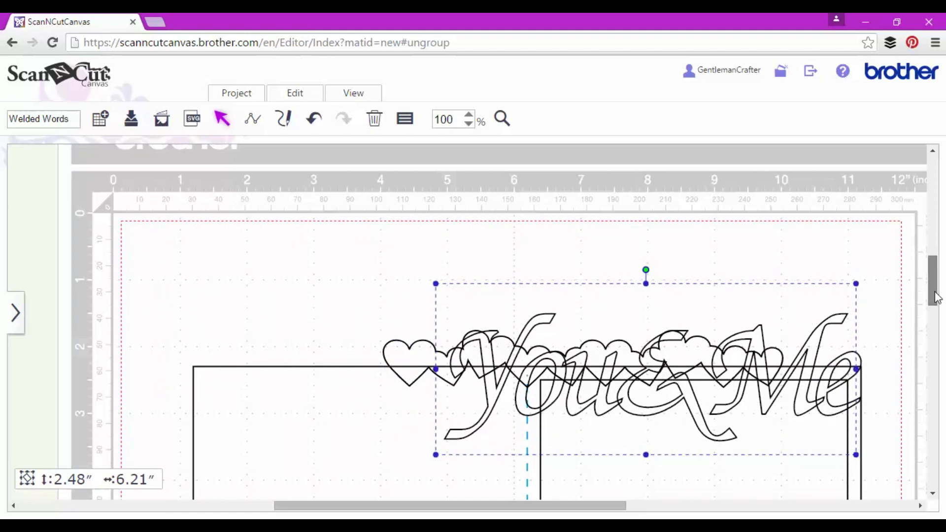
pyautogui.scroll(-3, 715, 434)
pyautogui.moveTo(561, 511); pyautogui.dragTo(619, 513)
pyautogui.moveTo(270, 206); pyautogui.dragTo(361, 281)
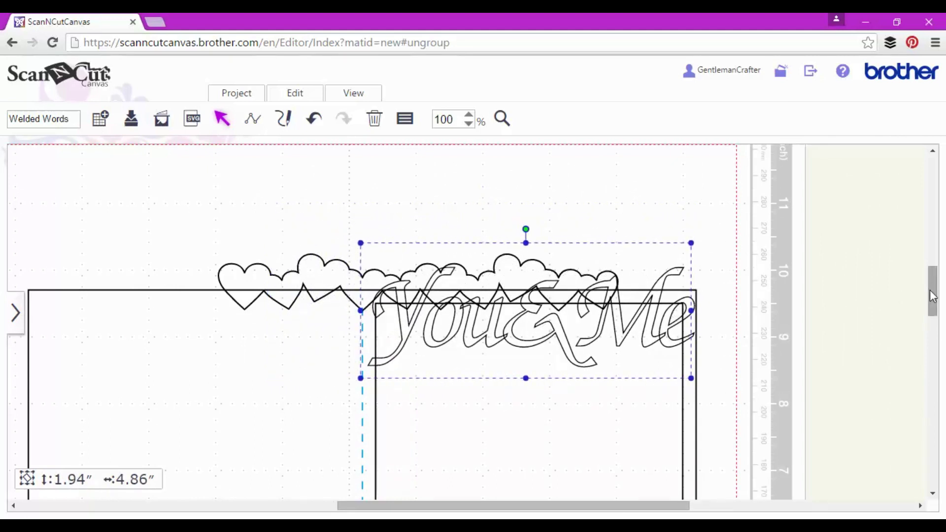
pyautogui.moveTo(931, 291); pyautogui.dragTo(932, 306)
pyautogui.moveTo(576, 237); pyautogui.dragTo(560, 444)
pyautogui.moveTo(939, 317); pyautogui.dragTo(902, 328)
pyautogui.moveTo(550, 262); pyautogui.dragTo(552, 298)
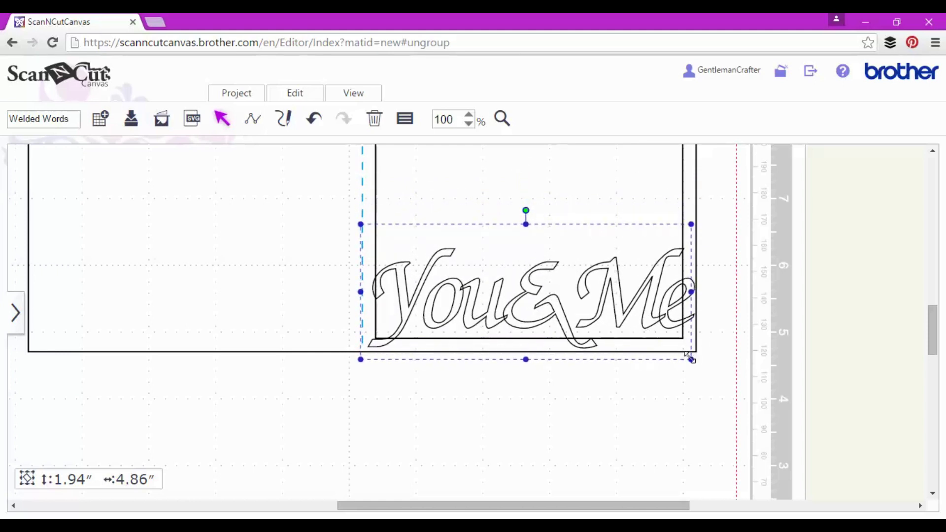
pyautogui.moveTo(692, 360); pyautogui.dragTo(684, 357)
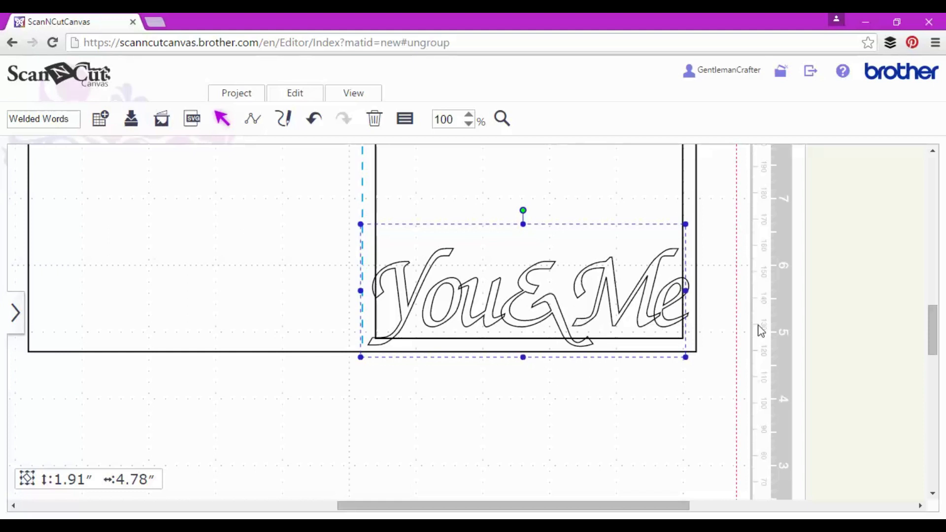
# Step: Weld the You&Me text to the square window using Edit > Weld
pyautogui.click(688, 189)
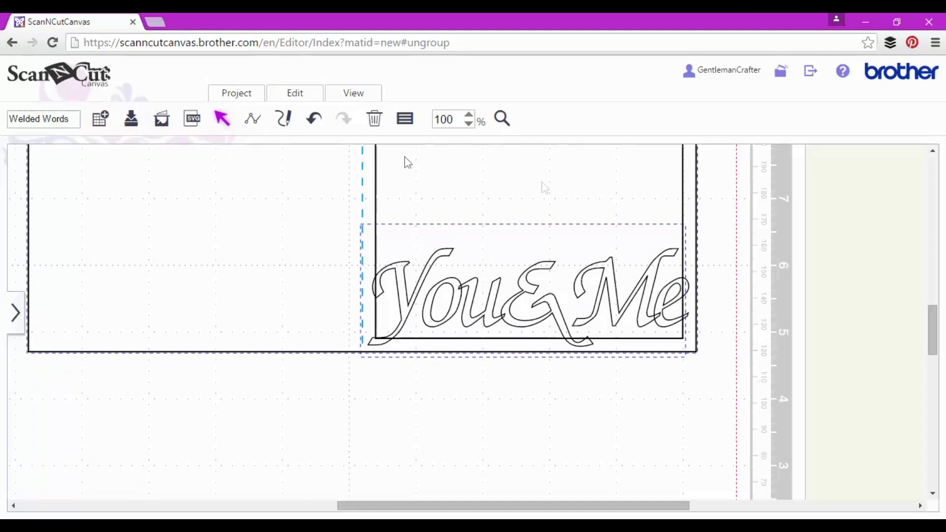
pyautogui.click(269, 94)
pyautogui.click(299, 359)
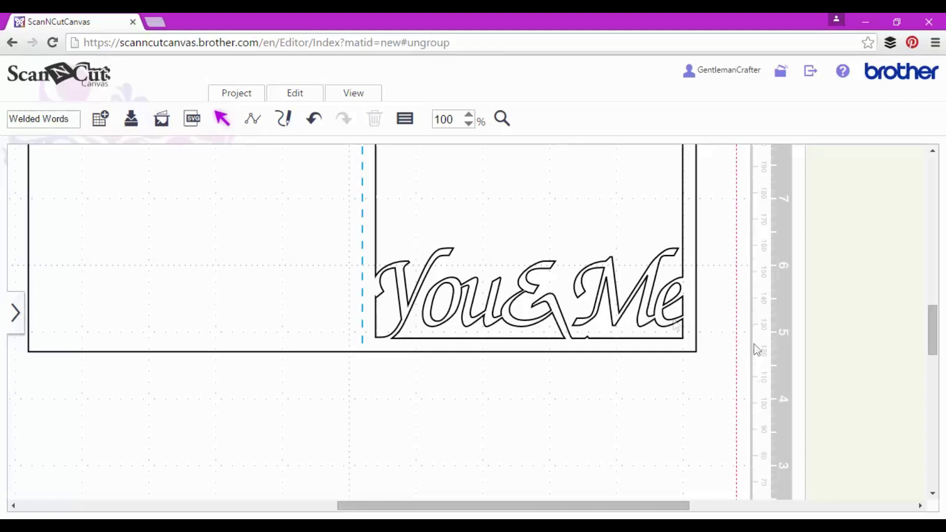
# Step: Delete the hearts border
pyautogui.moveTo(934, 349); pyautogui.dragTo(935, 324)
pyautogui.click(533, 165)
pyautogui.press('Delete')
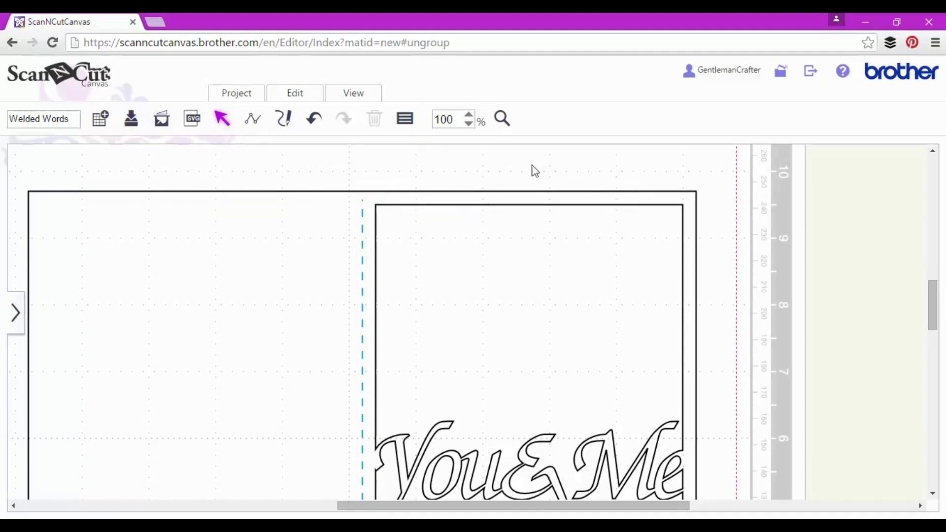
# Step: Fit the view to the mat and marquee-select all card parts
pyautogui.click(353, 94)
pyautogui.click(363, 141)
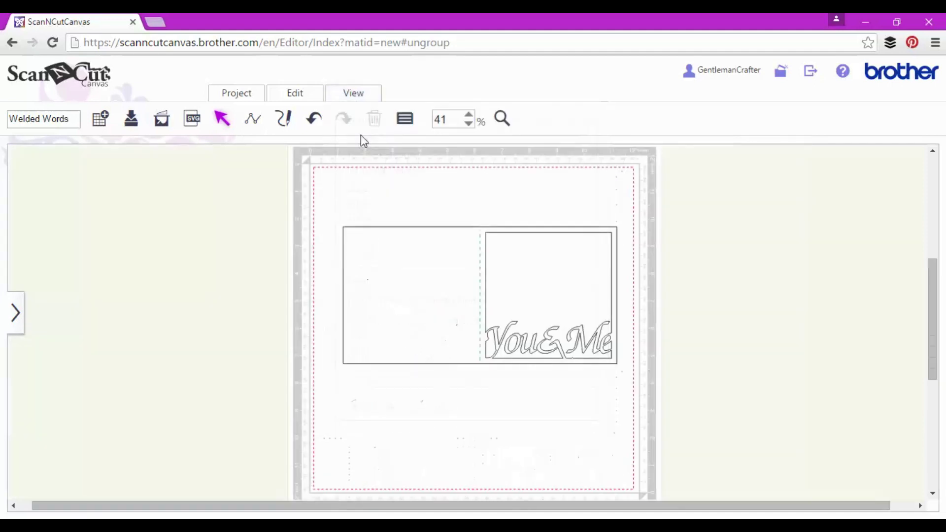
pyautogui.moveTo(679, 407); pyautogui.dragTo(289, 209)
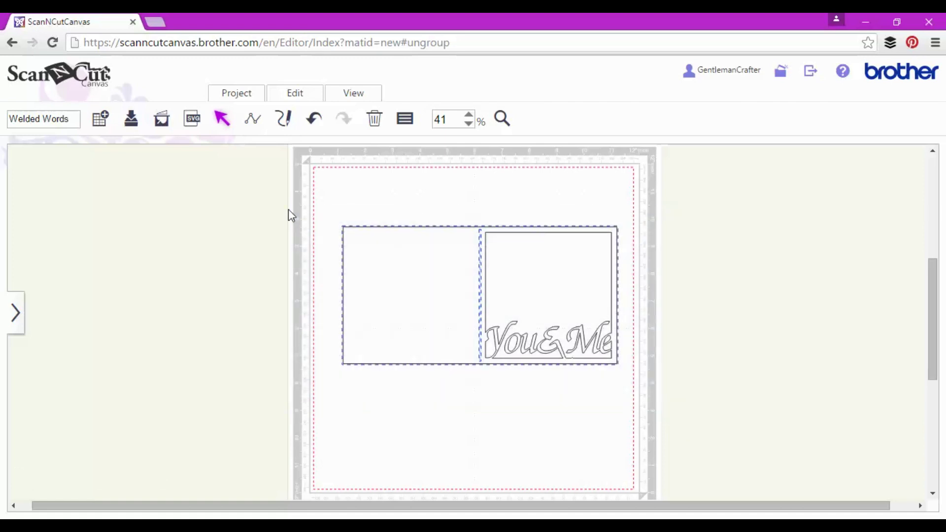
# Step: Group the card parts and shrink the group into the mat's top-left corner
pyautogui.rightClick(451, 290)
pyautogui.click(454, 273)
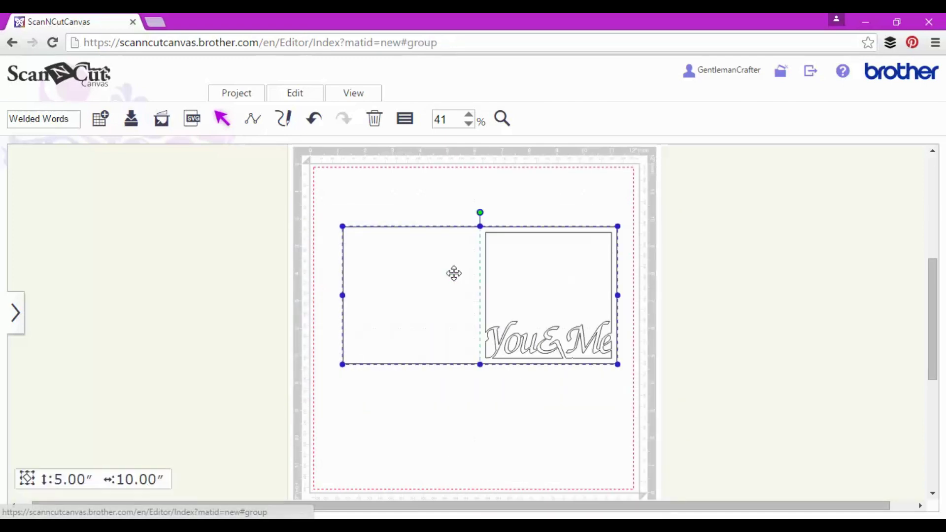
pyautogui.moveTo(616, 364); pyautogui.dragTo(501, 319)
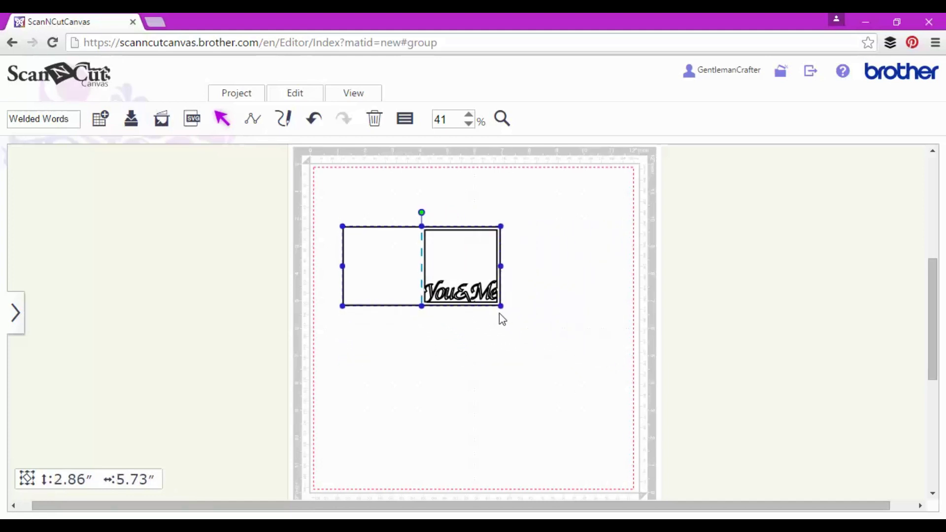
pyautogui.moveTo(365, 276); pyautogui.dragTo(342, 221)
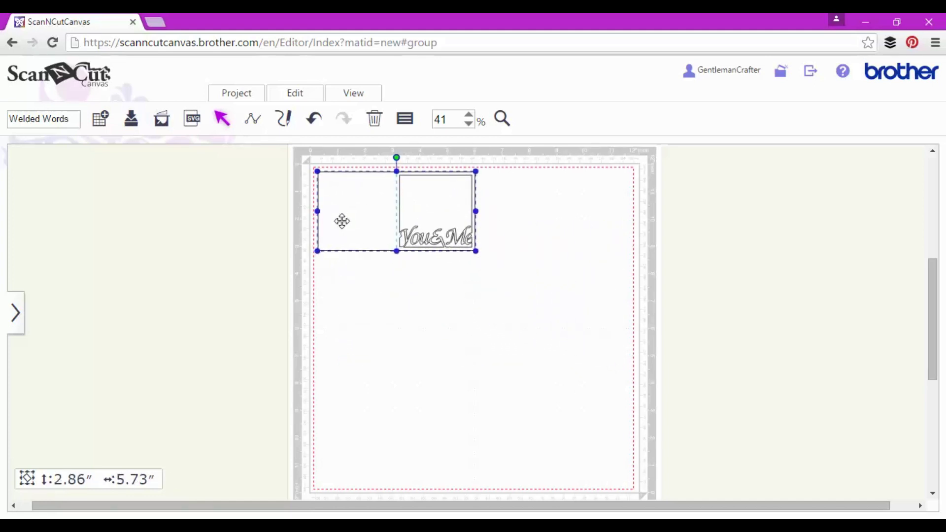
# Step: Duplicate the card below the original and enlarge the copy to 5.63 x 11.27 in
pyautogui.rightClick(342, 221)
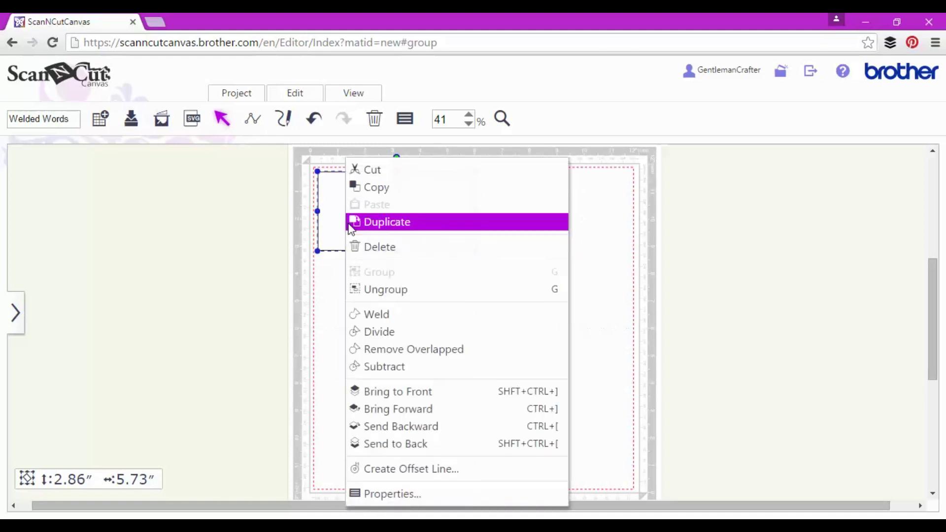
pyautogui.click(355, 221)
pyautogui.moveTo(367, 235); pyautogui.dragTo(355, 299)
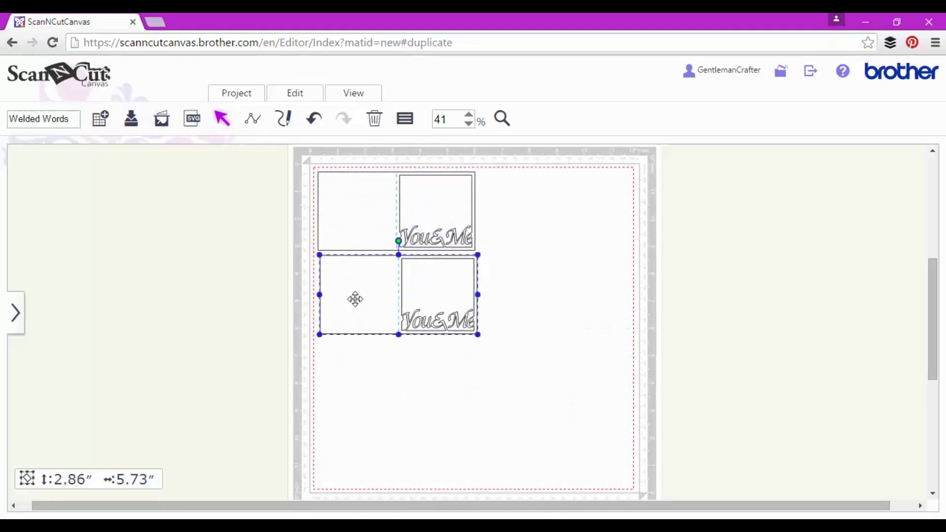
pyautogui.moveTo(477, 335); pyautogui.dragTo(624, 444)
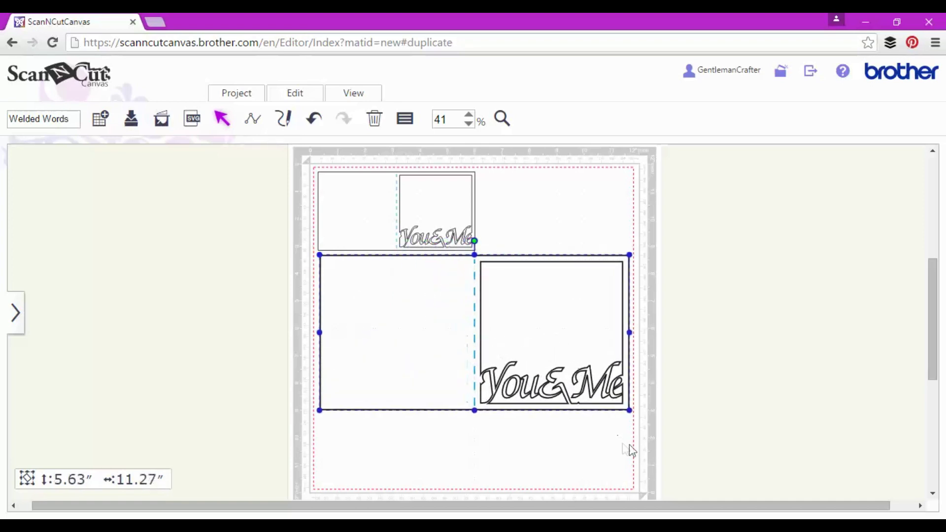
pyautogui.click(578, 453)
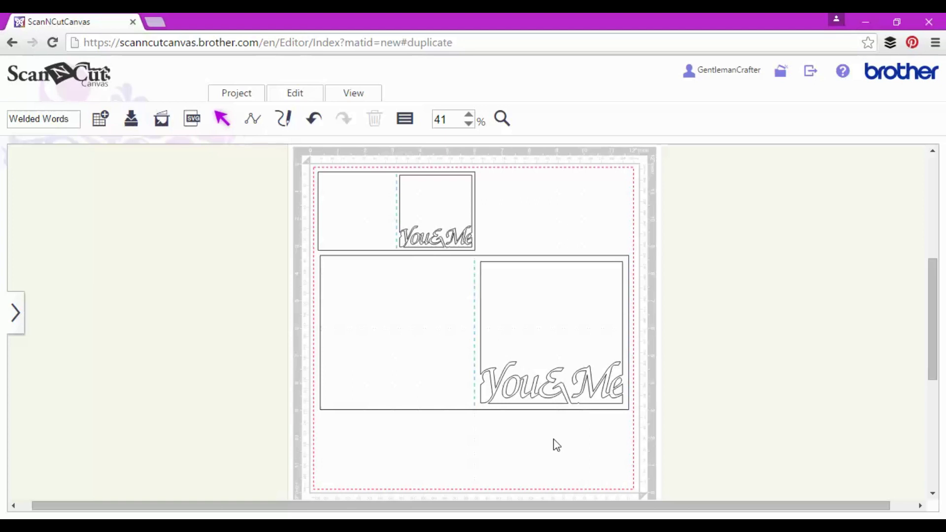
# Step: Open and dismiss the Download dialog, then save the Welded Words project and confirm
pyautogui.click(16, 312)
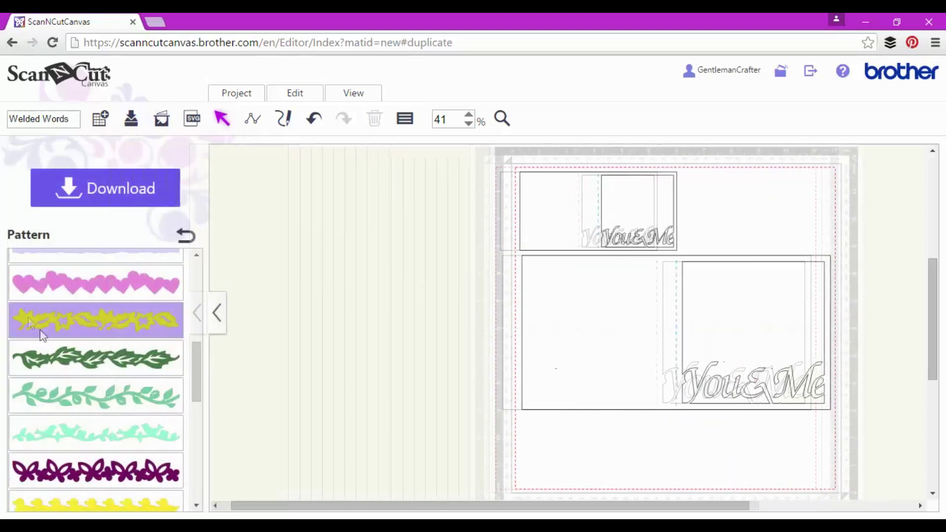
pyautogui.click(106, 190)
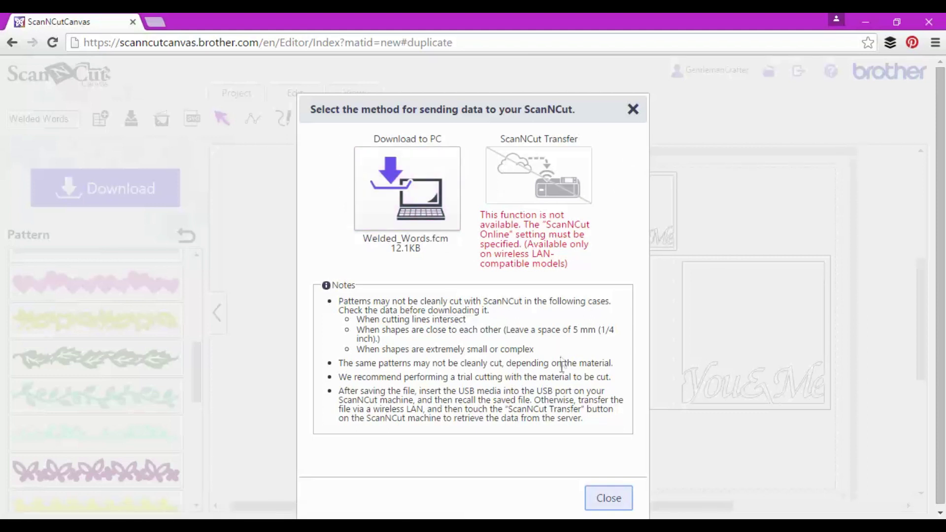
pyautogui.click(597, 499)
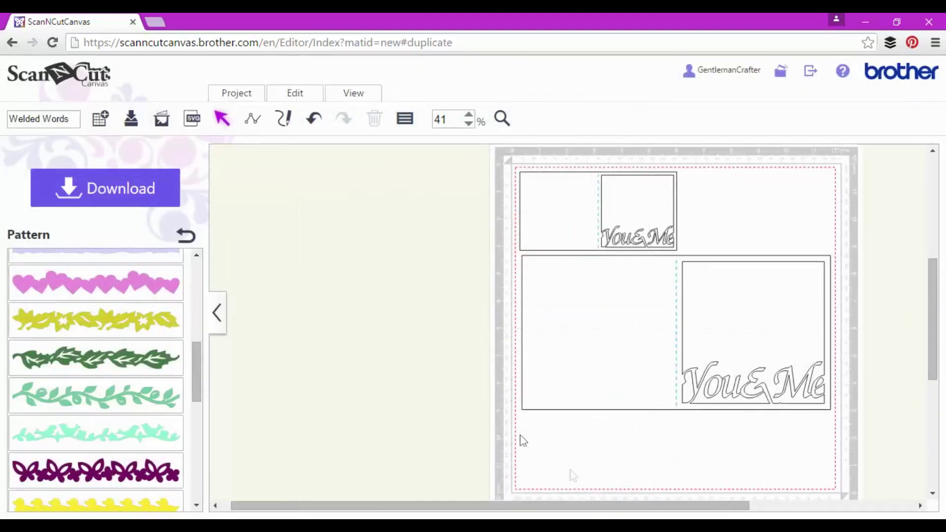
pyautogui.click(132, 123)
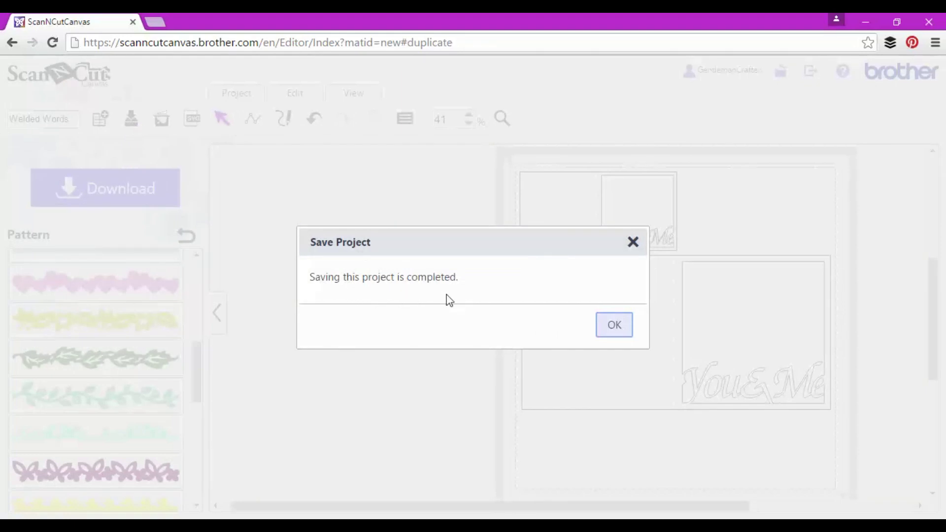
pyautogui.click(600, 326)
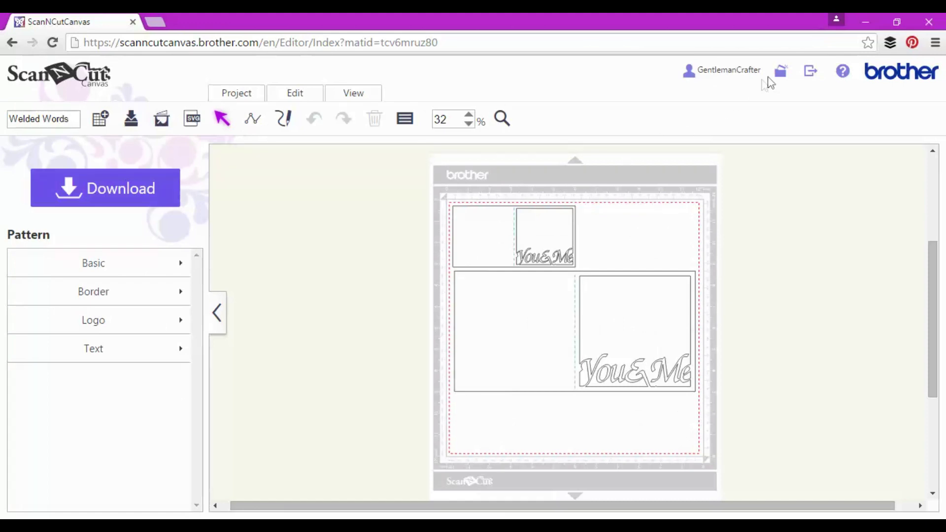
# Step: Check that Welded Words appears first in My Projects, then log out
pyautogui.click(782, 75)
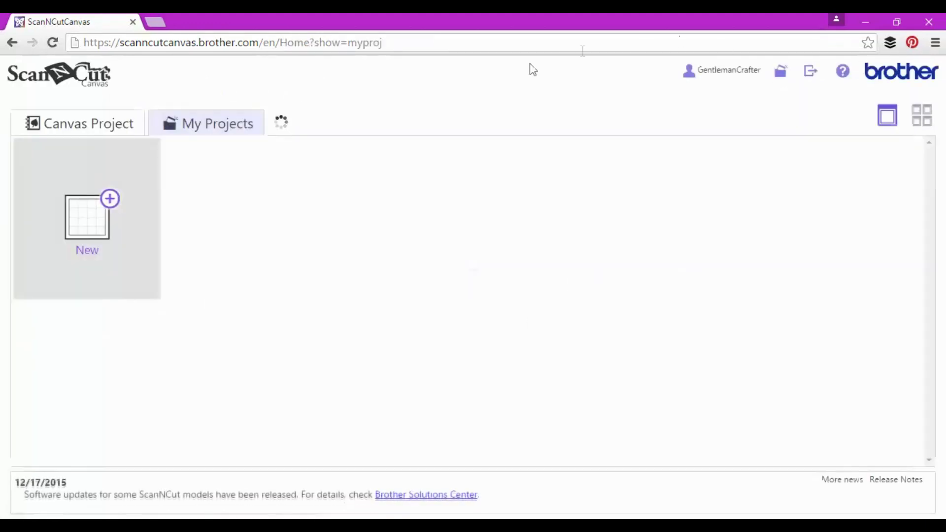
pyautogui.moveTo(274, 217)
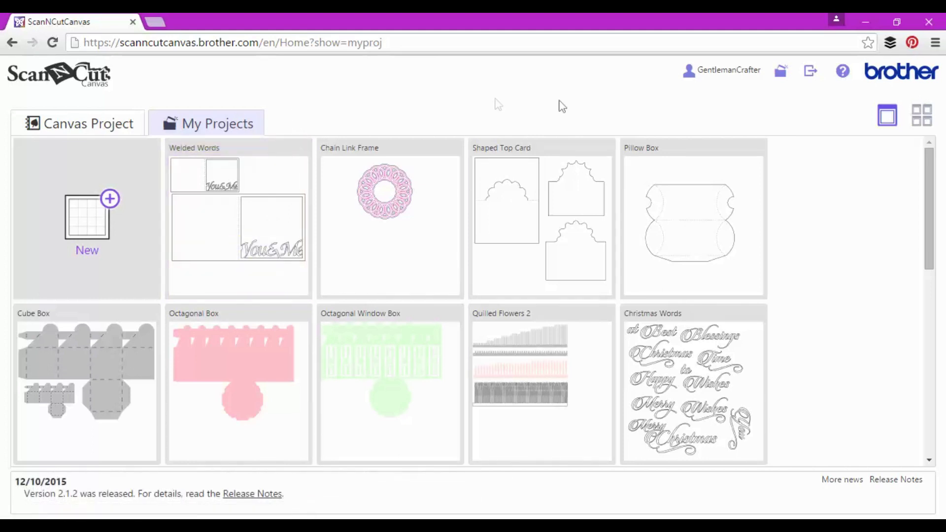
pyautogui.click(810, 75)
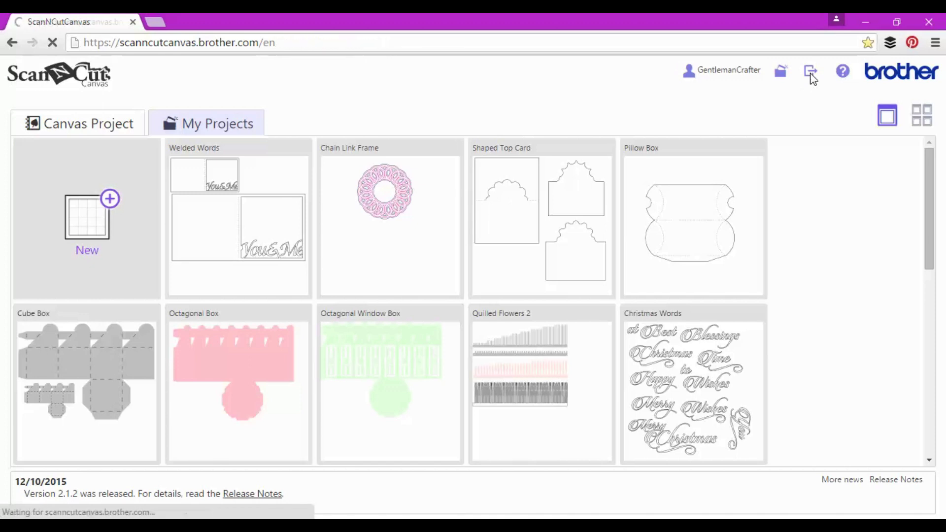